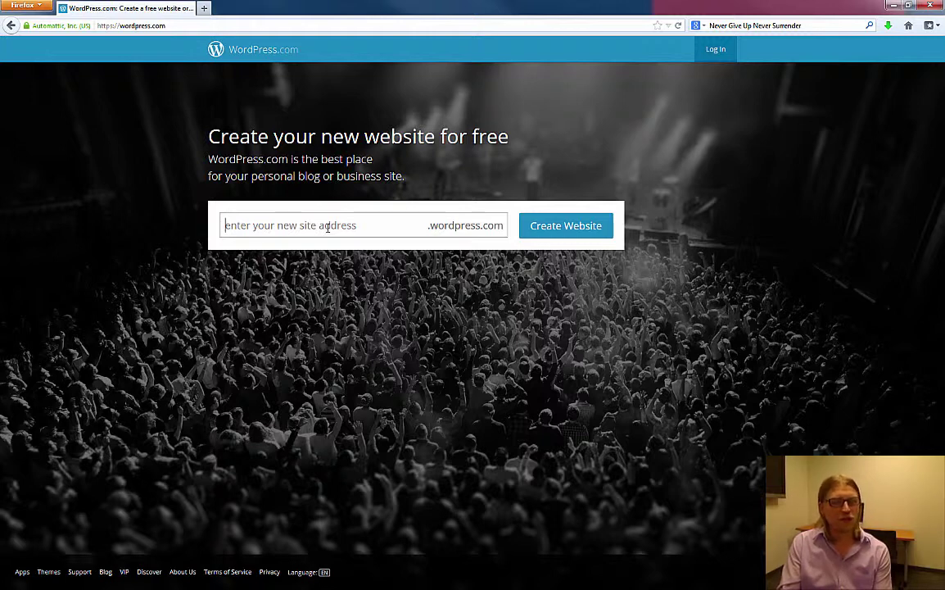
Enter the site owner's name as the new WordPress.com site address and start creating the website
{"action": "type", "text": "adam"}
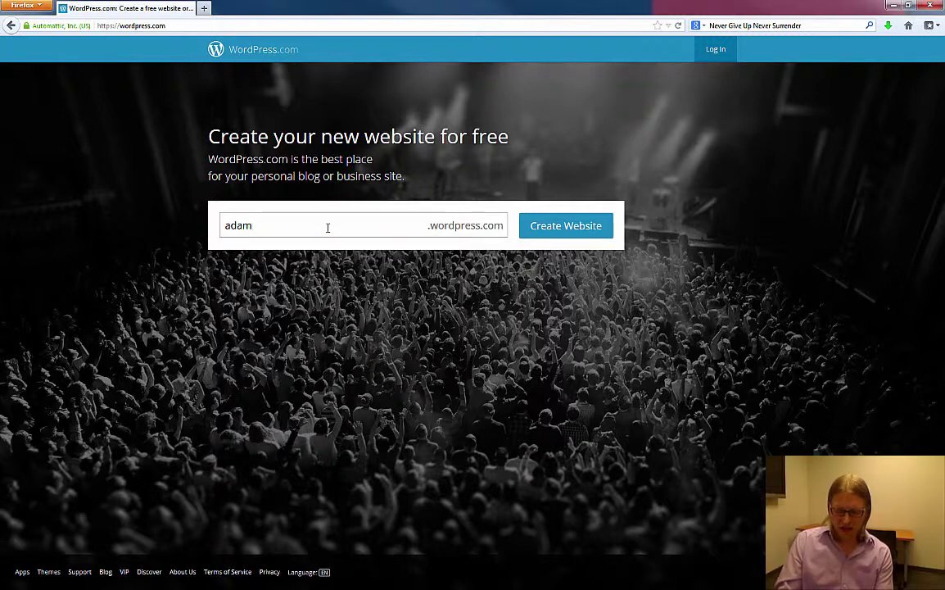
{"action": "type", "text": "mpocius"}
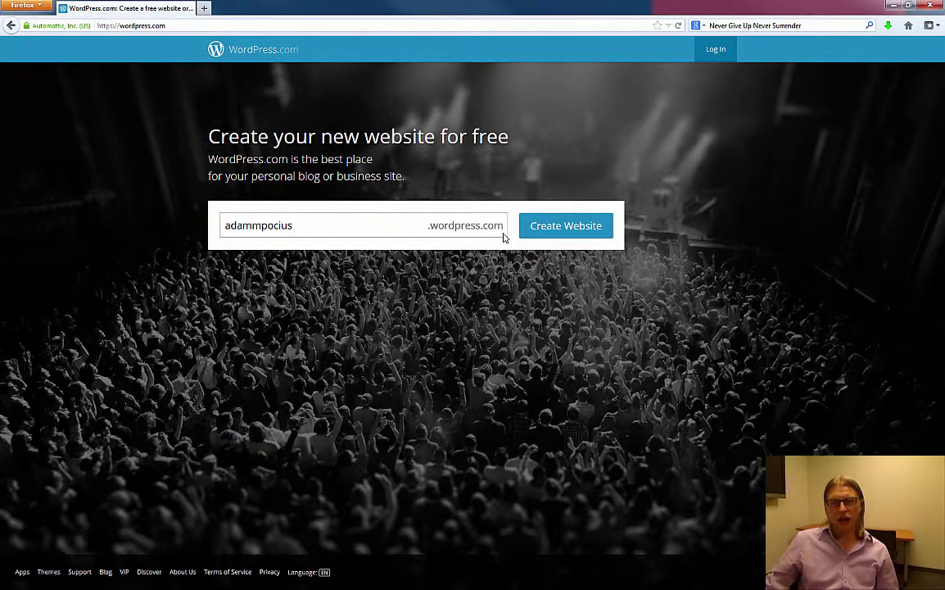
{"action": "left_click", "coordinate": [549, 234]}
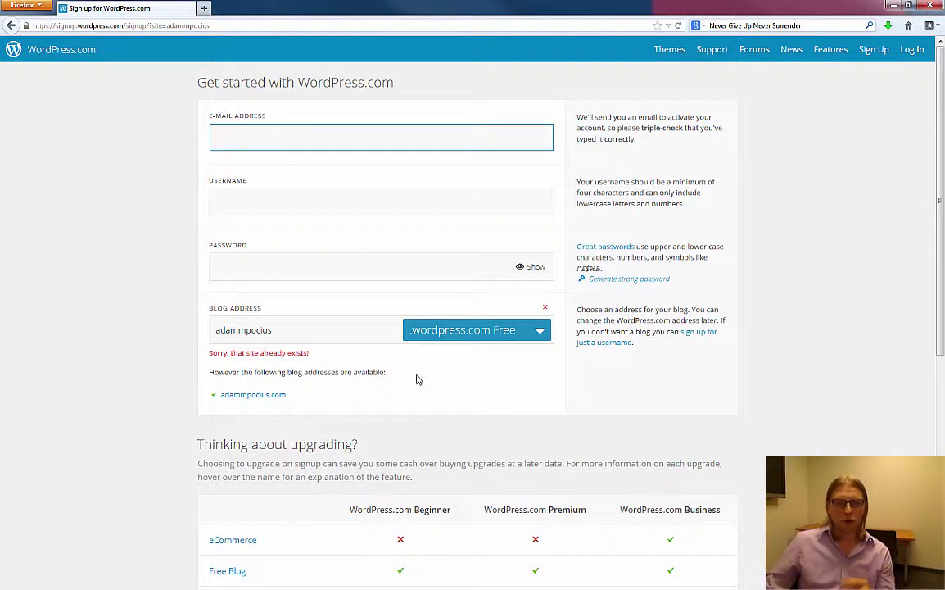
Compare the features and prices of the Beginner, Premium and Business plans on the signup page
{"action": "scroll", "coordinate": [463, 385], "scroll_direction": "down", "scroll_amount": 4}
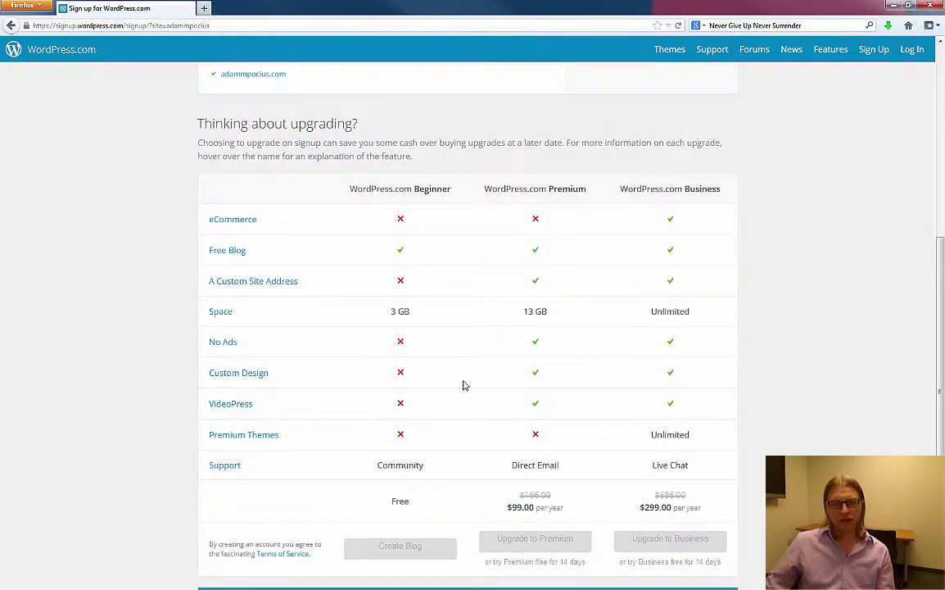
{"action": "scroll", "coordinate": [463, 385], "scroll_direction": "down", "scroll_amount": 1}
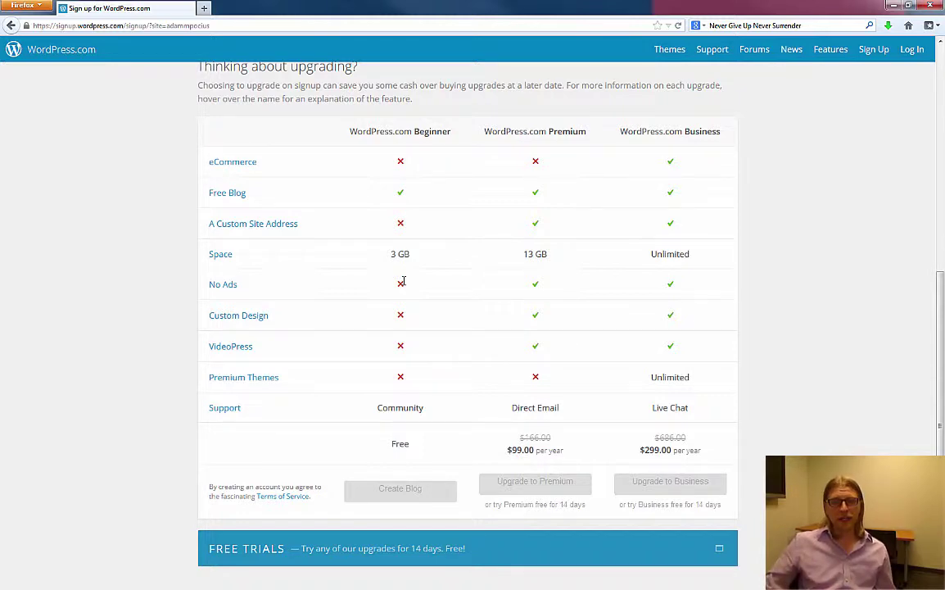
{"action": "scroll", "coordinate": [404, 281], "scroll_direction": "up", "scroll_amount": 8}
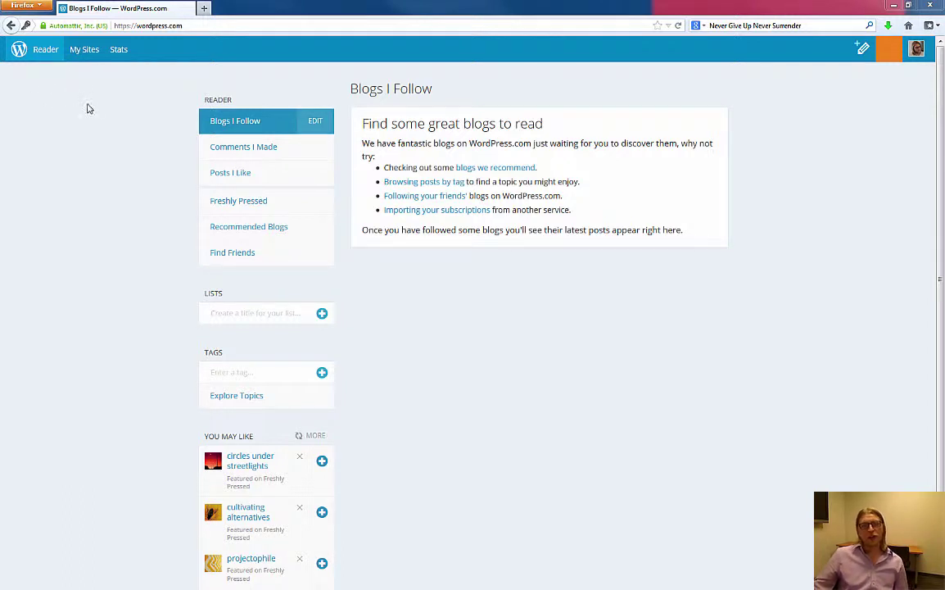
Open the Art 310 Portfolio Example site from the list of own sites and go to its dashboard
{"action": "left_click", "coordinate": [85, 51]}
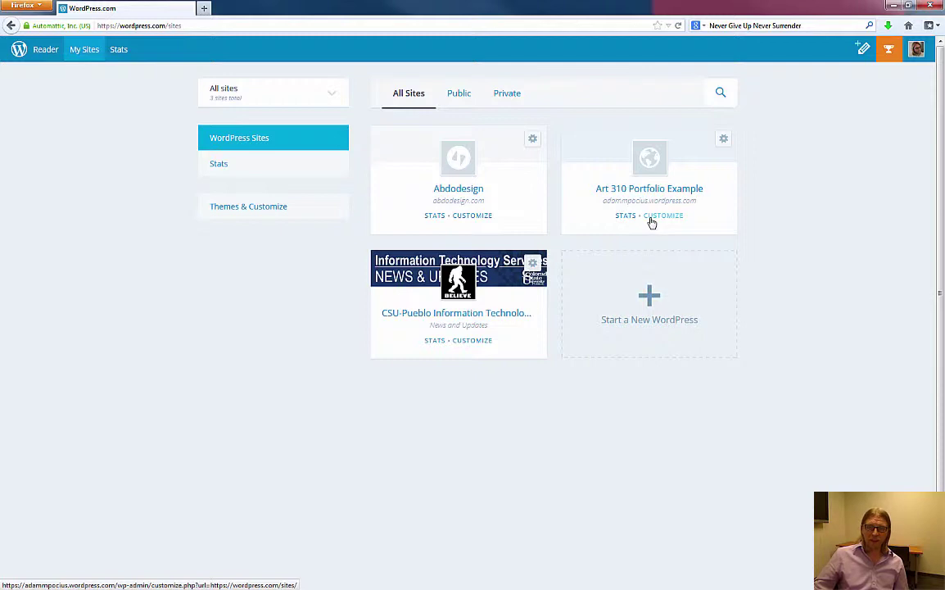
{"action": "left_click", "coordinate": [655, 167]}
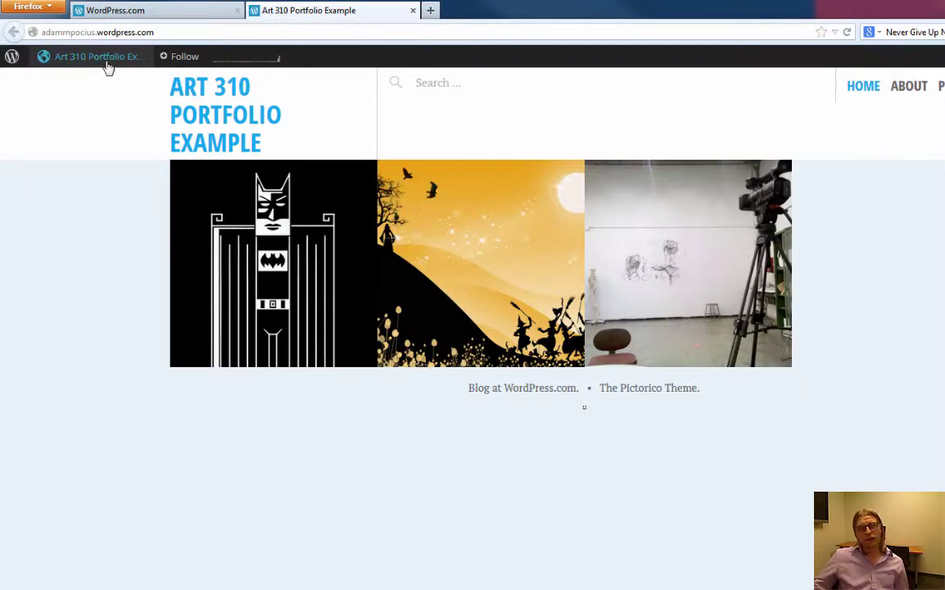
{"action": "mouse_move", "coordinate": [107, 67]}
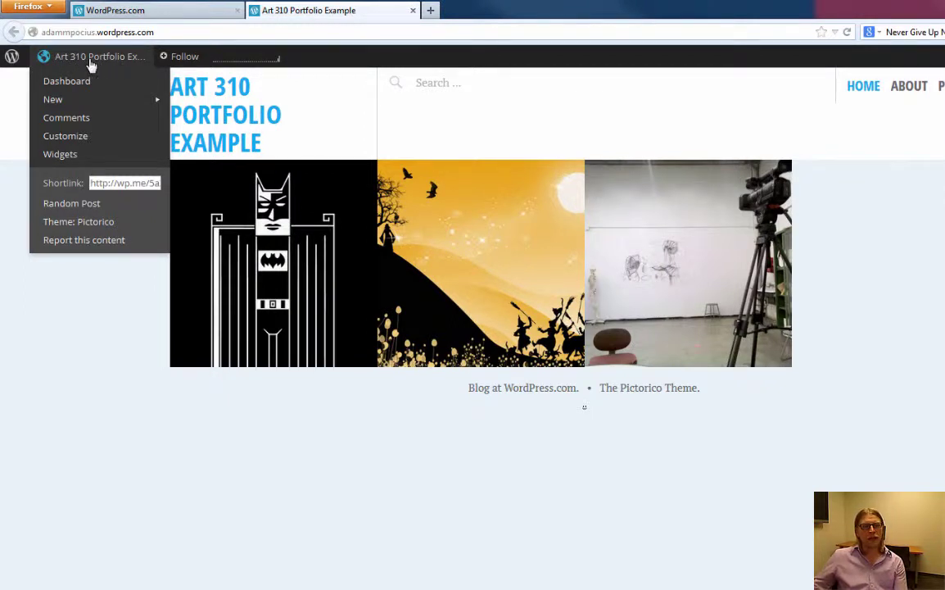
{"action": "left_click", "coordinate": [84, 88]}
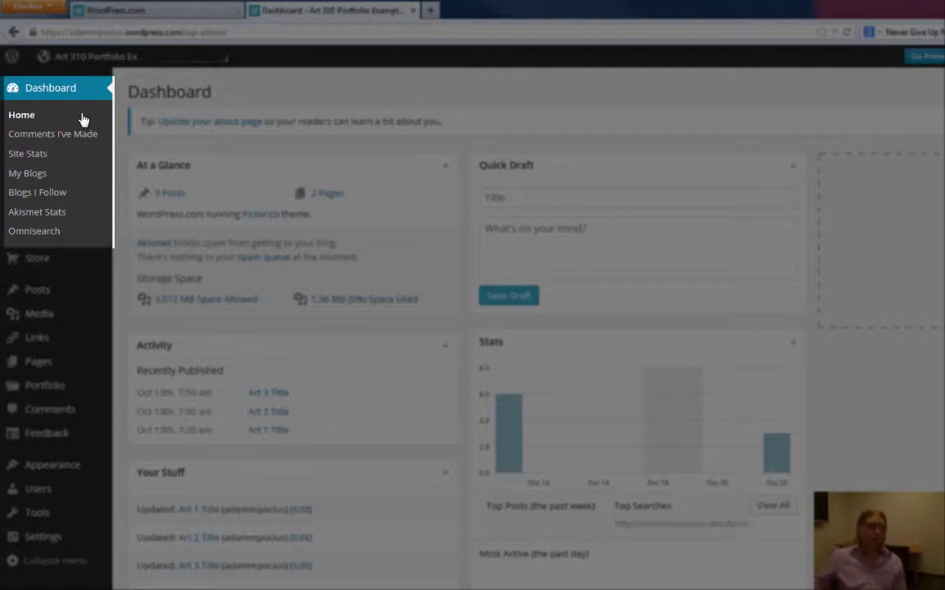
View the account's list of blogs and the portfolio site's visitor statistics
{"action": "left_click", "coordinate": [24, 175]}
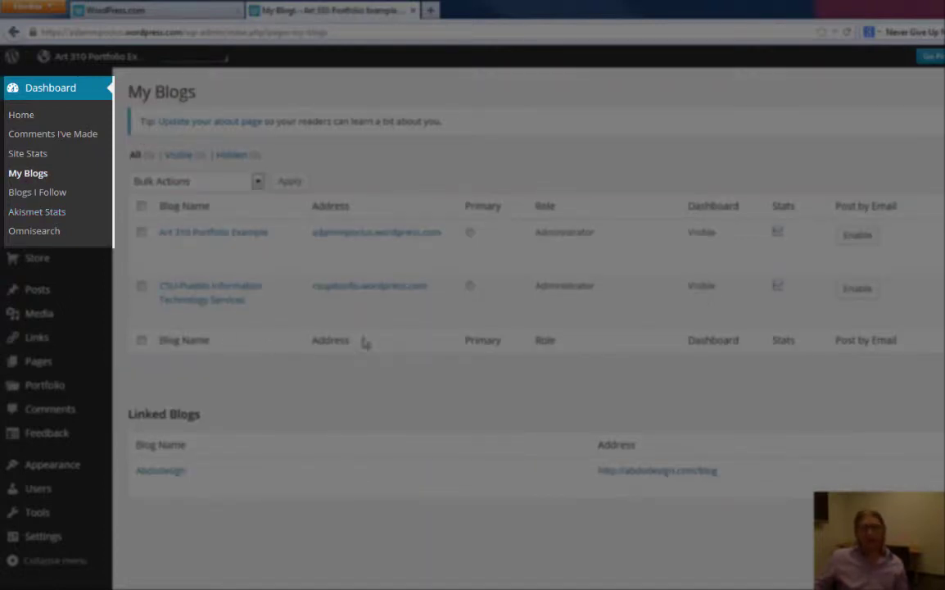
{"action": "left_click", "coordinate": [27, 157]}
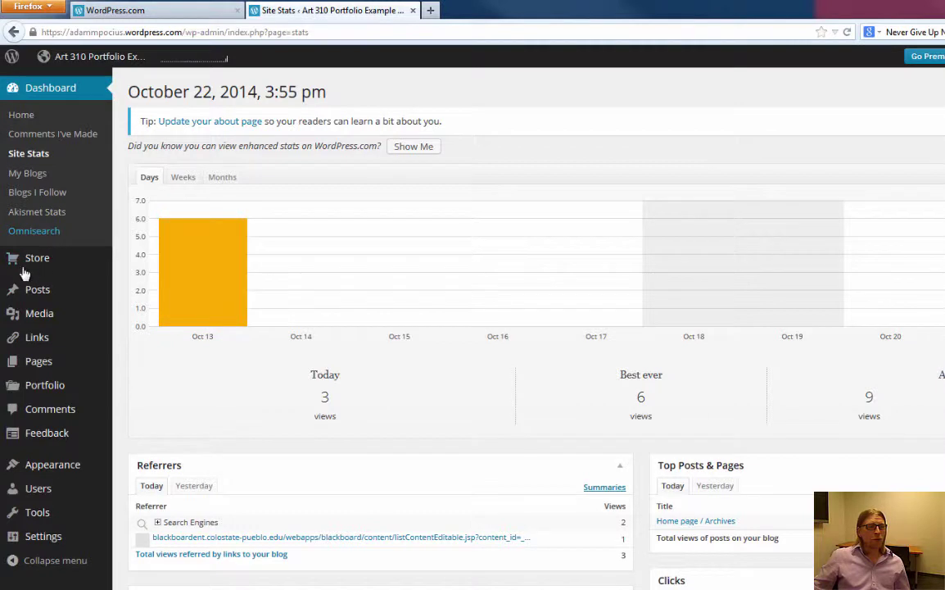
Look through the portfolio site's existing posts, media library and pages
{"action": "mouse_move", "coordinate": [65, 295]}
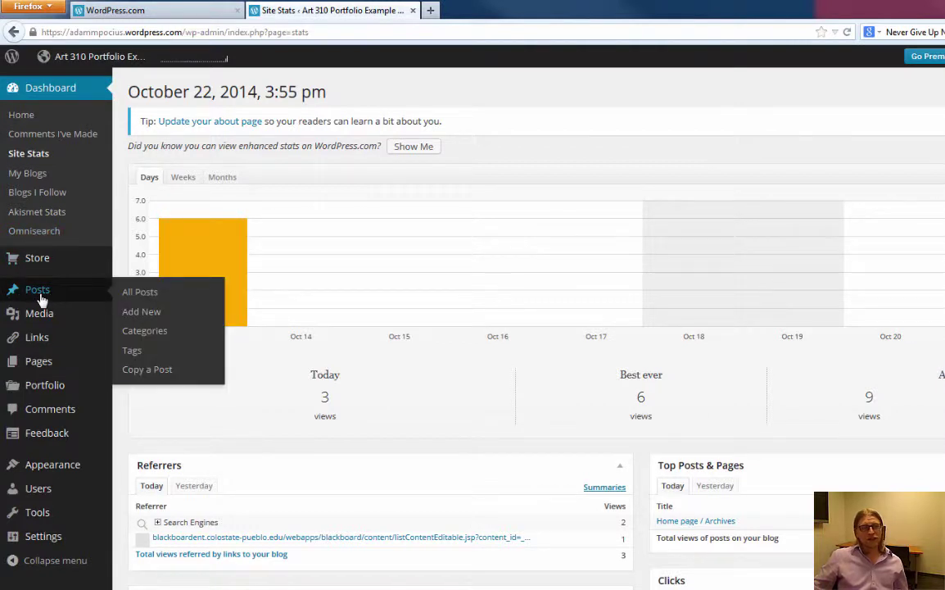
{"action": "left_click", "coordinate": [41, 300]}
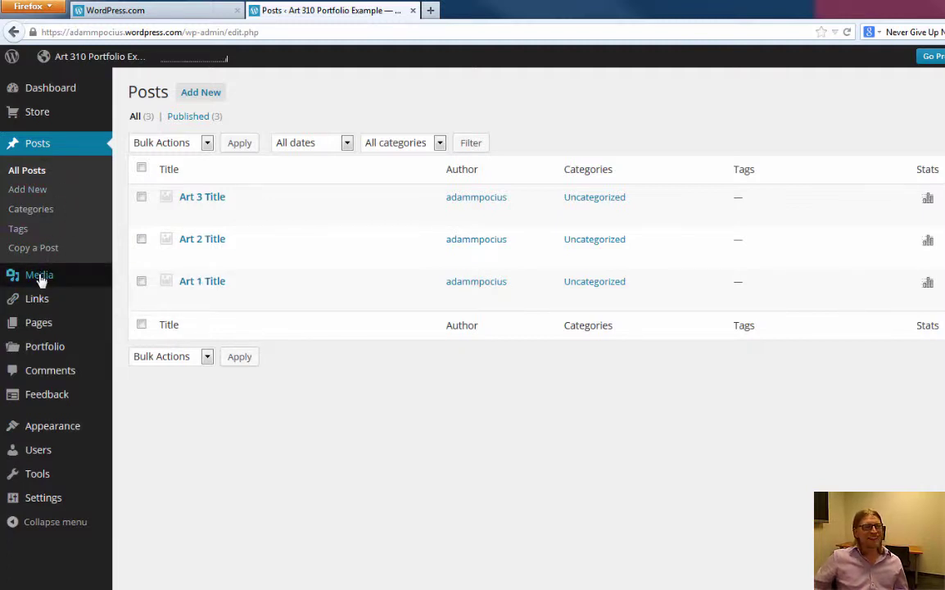
{"action": "left_click", "coordinate": [40, 279]}
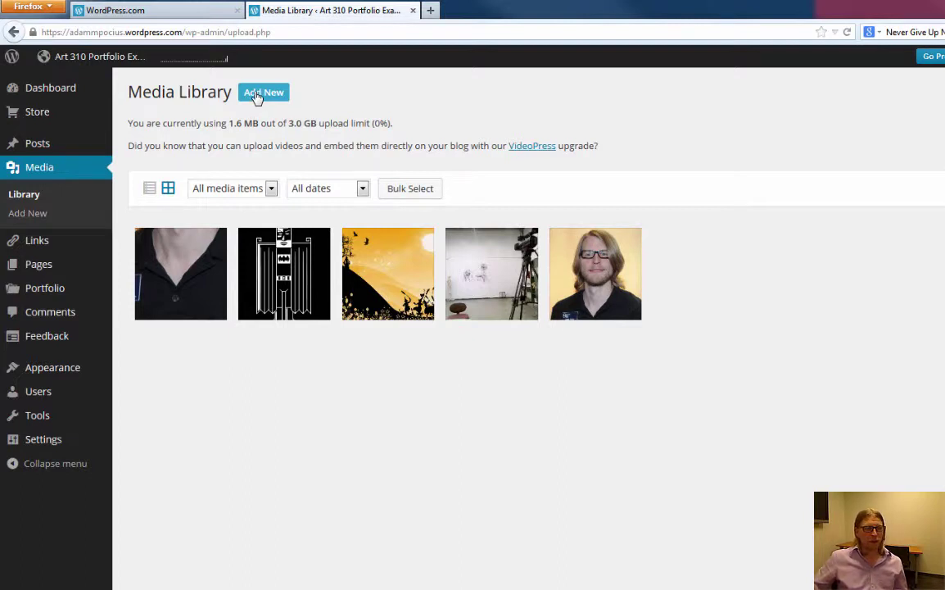
{"action": "mouse_move", "coordinate": [36, 247]}
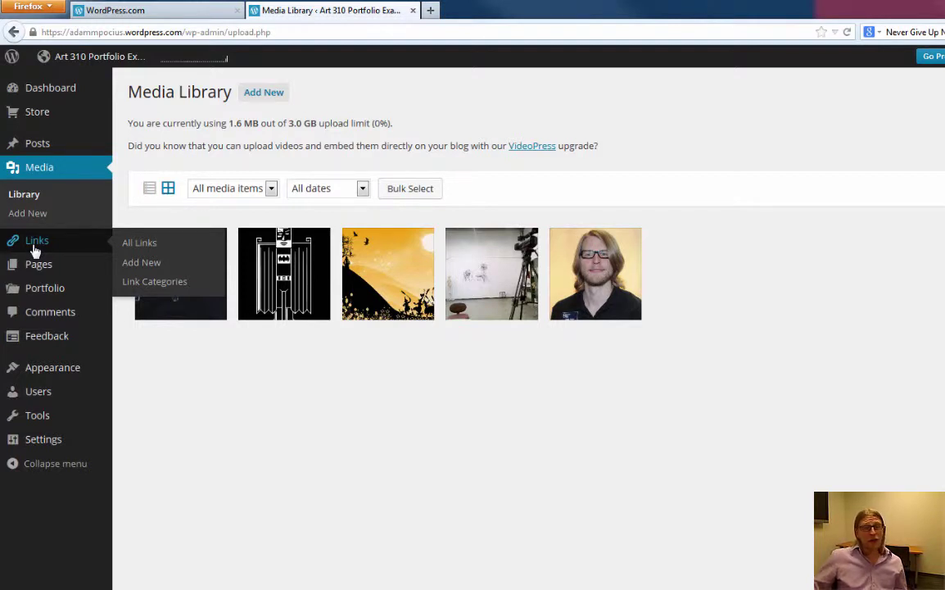
{"action": "mouse_move", "coordinate": [58, 272]}
{"action": "left_click", "coordinate": [58, 272]}
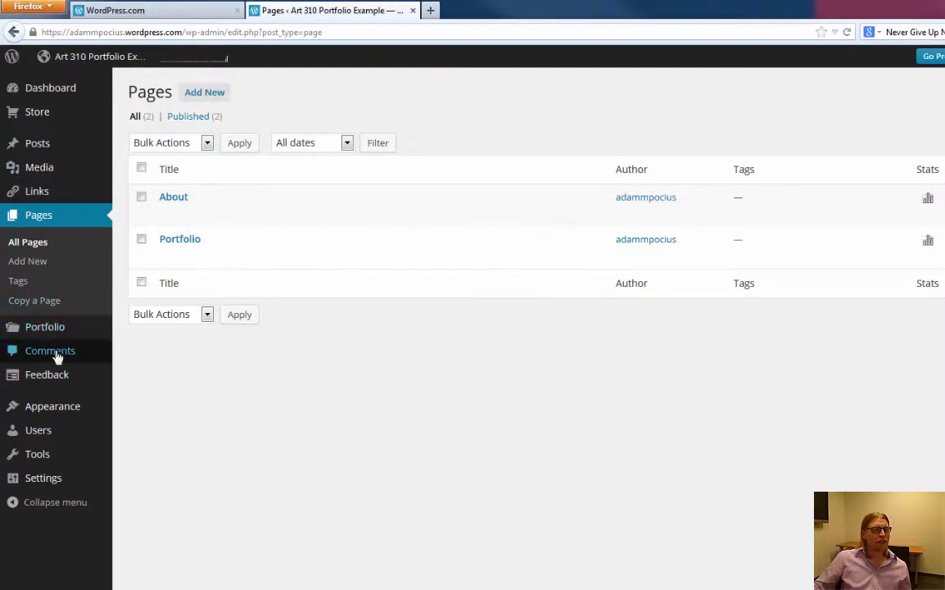
Open the theme gallery and start customizing the active Pictorico theme
{"action": "mouse_move", "coordinate": [44, 332]}
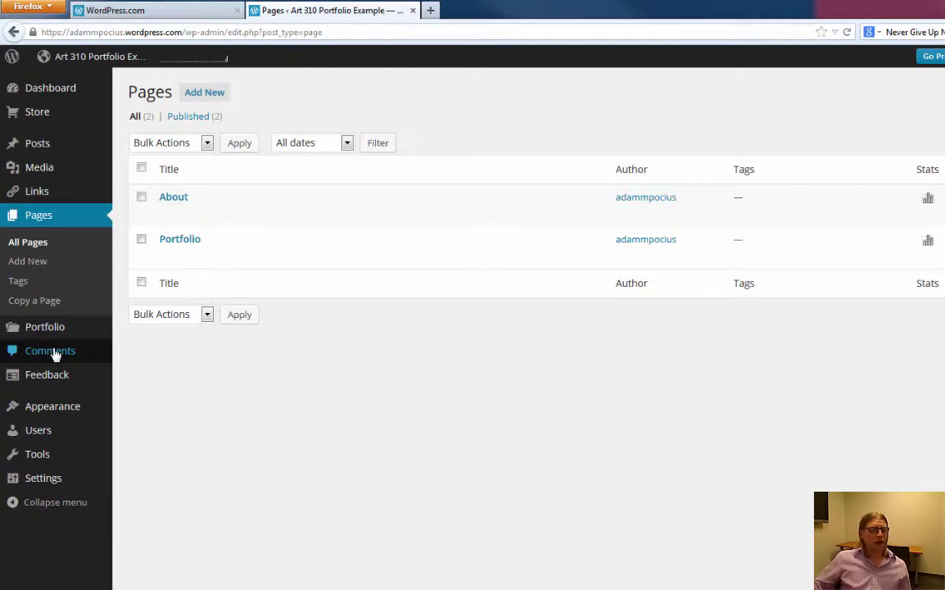
{"action": "mouse_move", "coordinate": [57, 388]}
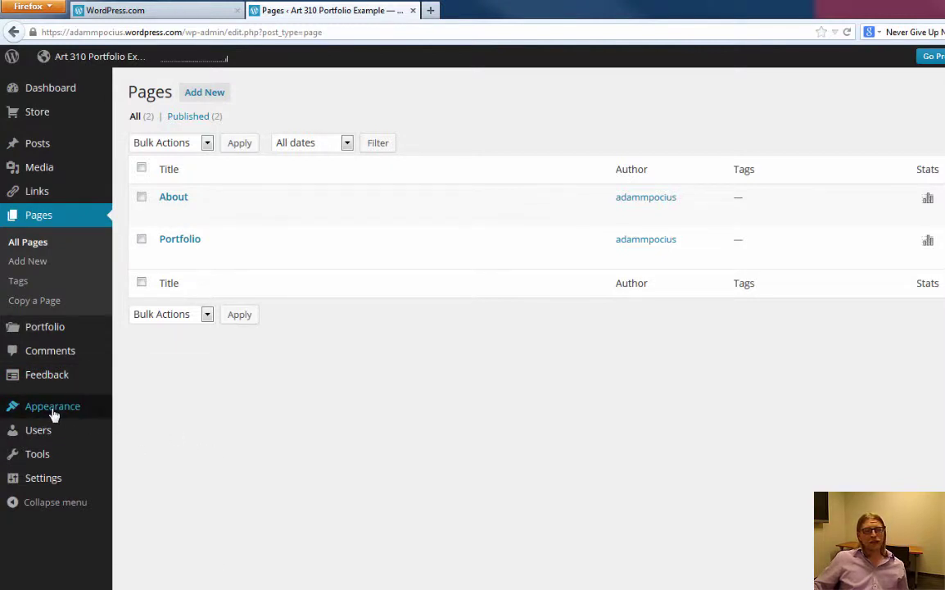
{"action": "mouse_move", "coordinate": [52, 414]}
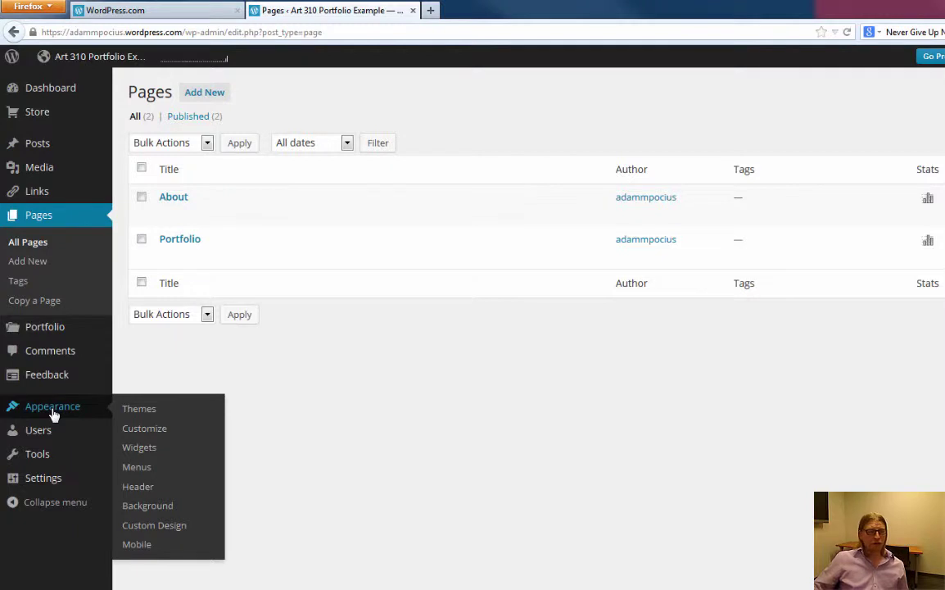
{"action": "left_click", "coordinate": [141, 409]}
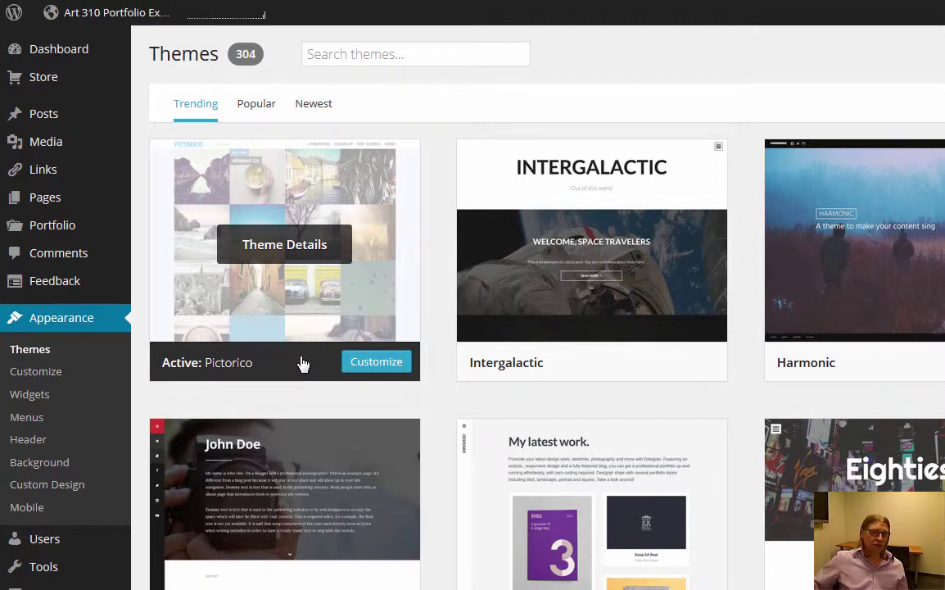
{"action": "left_click", "coordinate": [365, 369]}
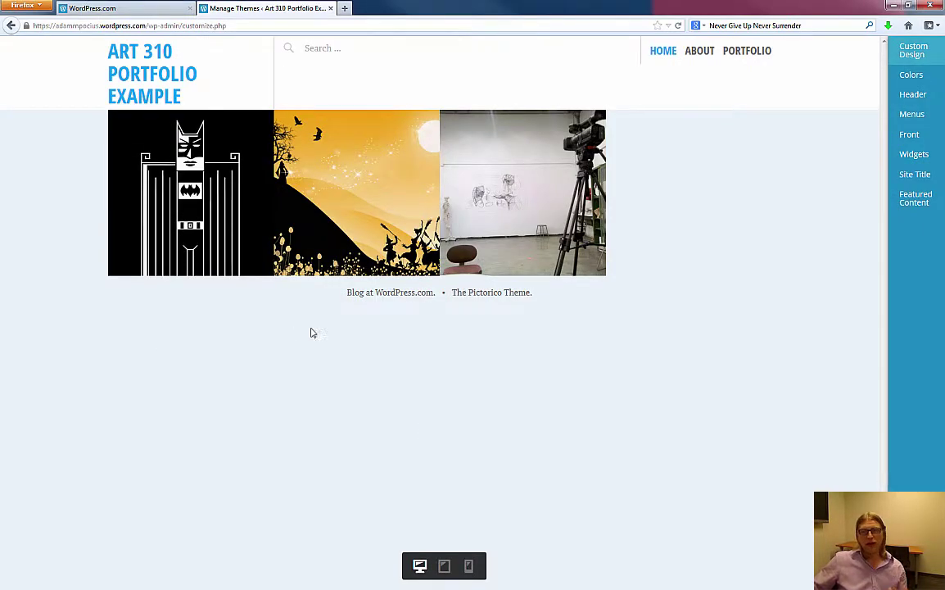
Start the Custom Design preview and apply the beige, tan and teal palette to the site's colors
{"action": "left_click", "coordinate": [916, 58]}
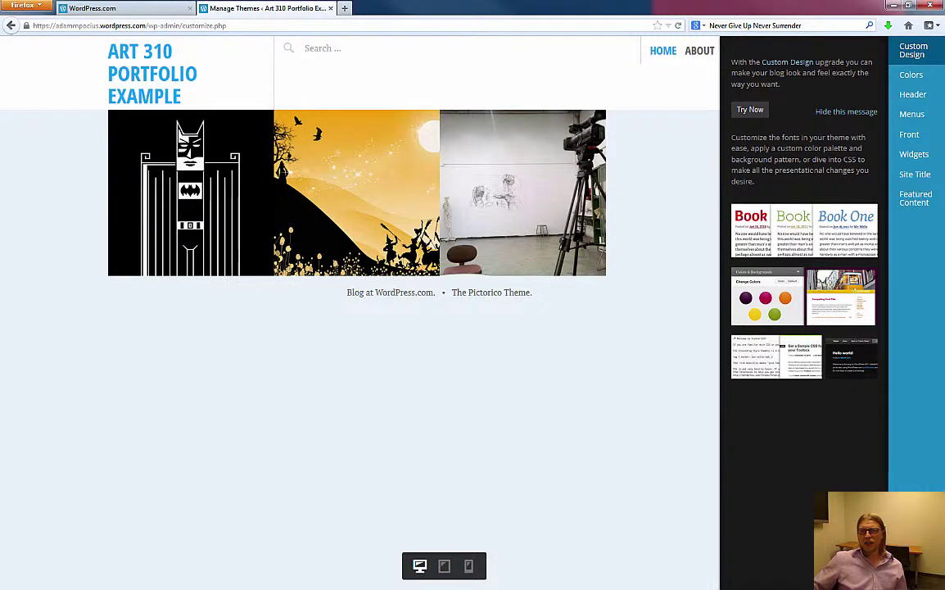
{"action": "left_click", "coordinate": [750, 109]}
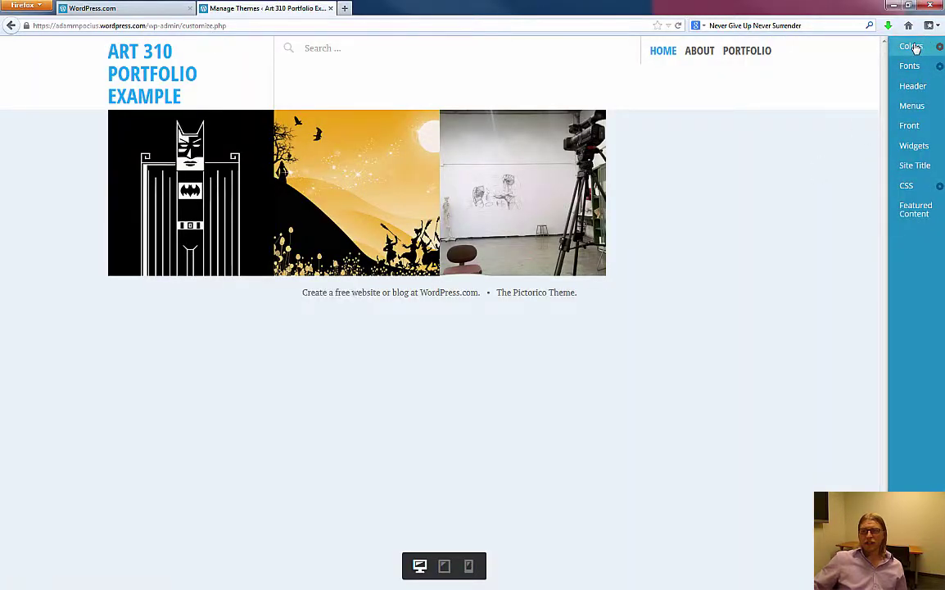
{"action": "left_click", "coordinate": [915, 47]}
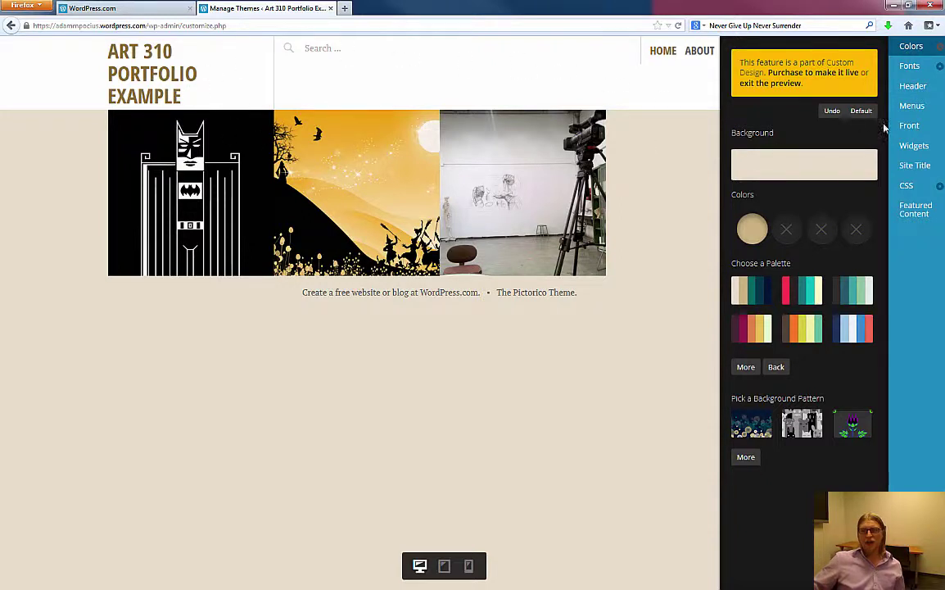
Review the customizer's menu, front page, site title and CSS options, and exit to the theme gallery
{"action": "left_click", "coordinate": [914, 107]}
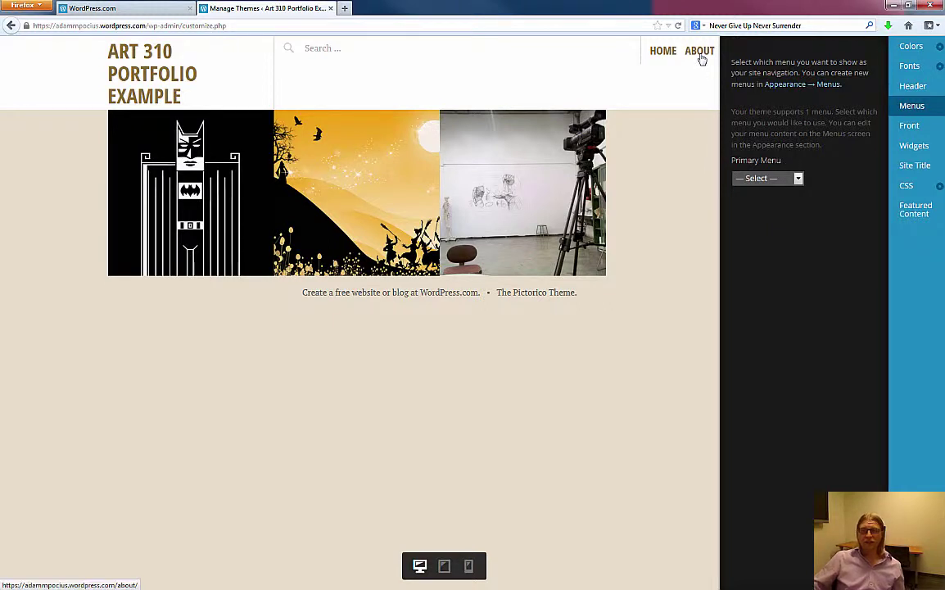
{"action": "left_click", "coordinate": [913, 125]}
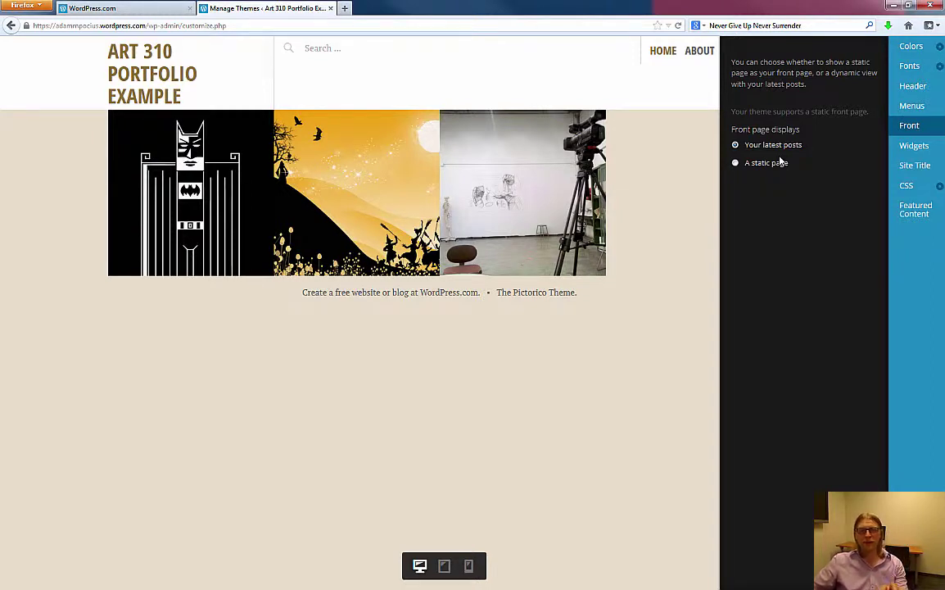
{"action": "left_click", "coordinate": [913, 164]}
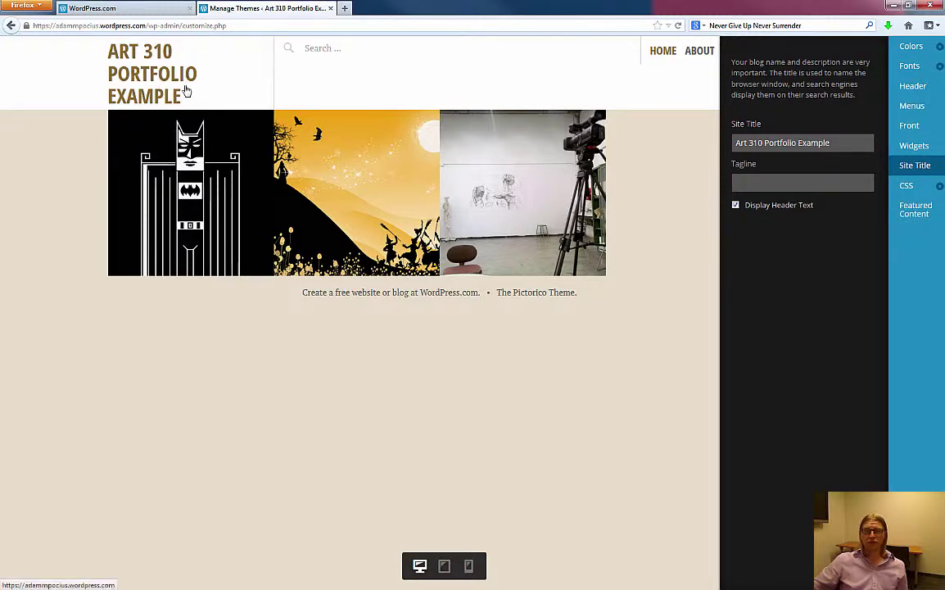
{"action": "left_click", "coordinate": [905, 186]}
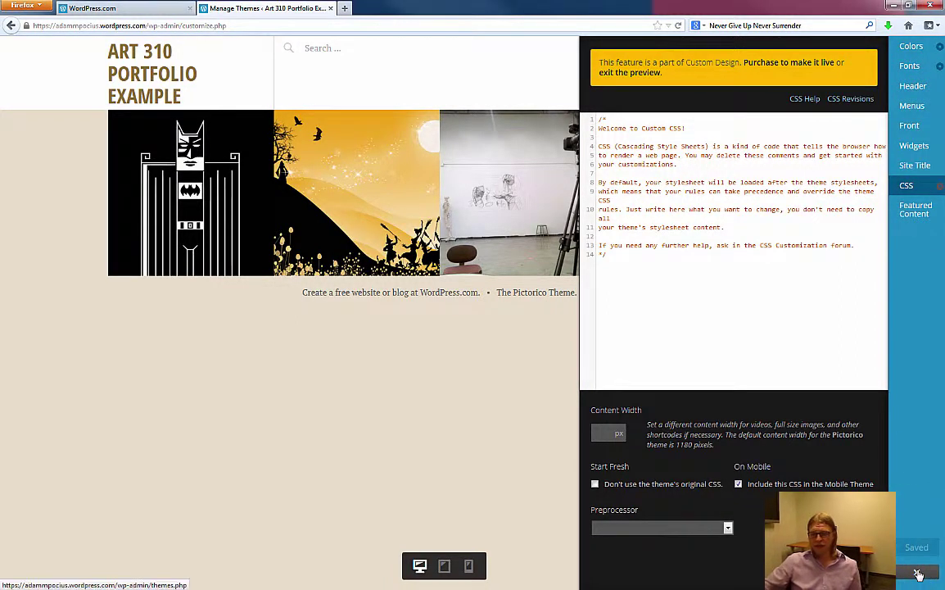
{"action": "left_click", "coordinate": [917, 548]}
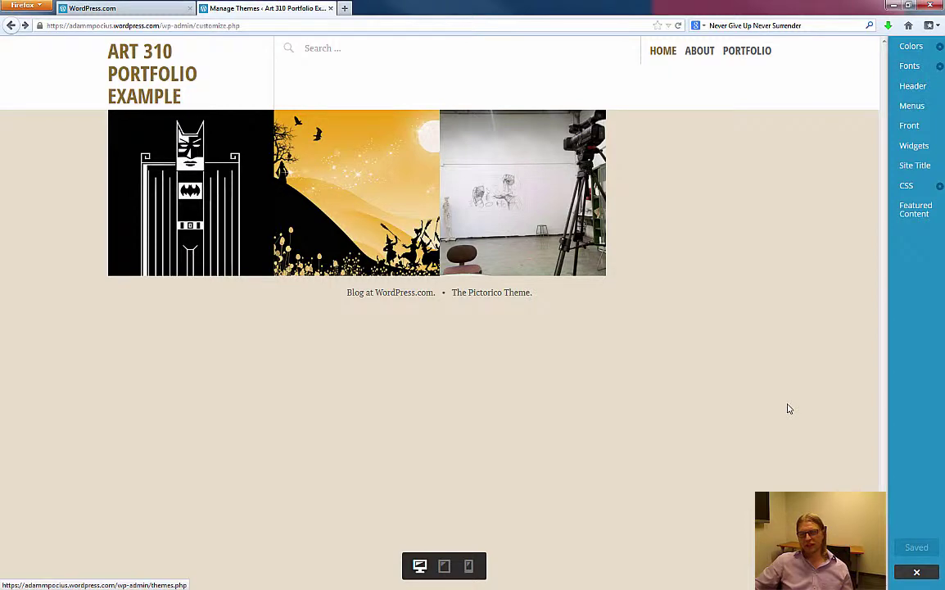
{"action": "left_click", "coordinate": [917, 572]}
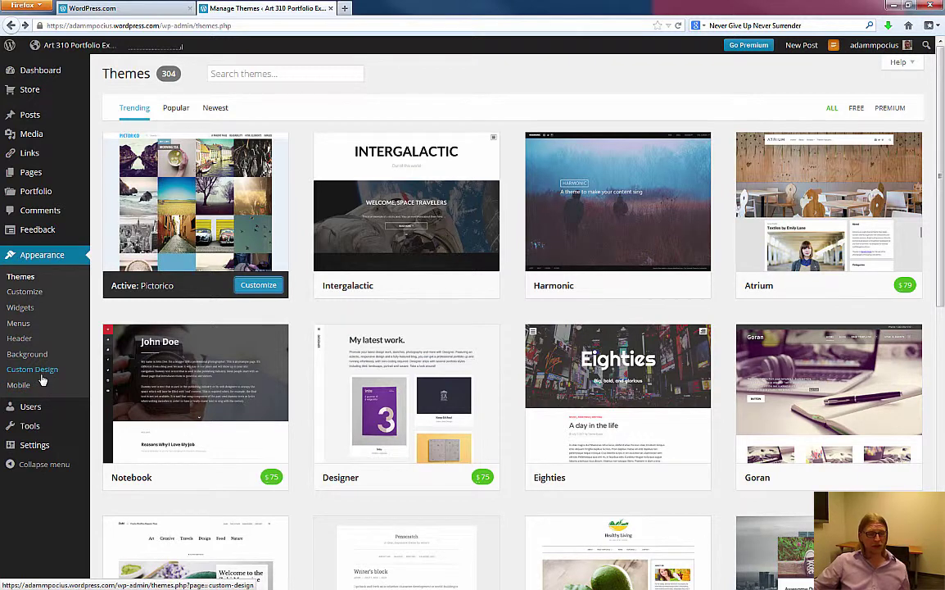
View the site's General settings and its Writing settings
{"action": "mouse_move", "coordinate": [41, 413]}
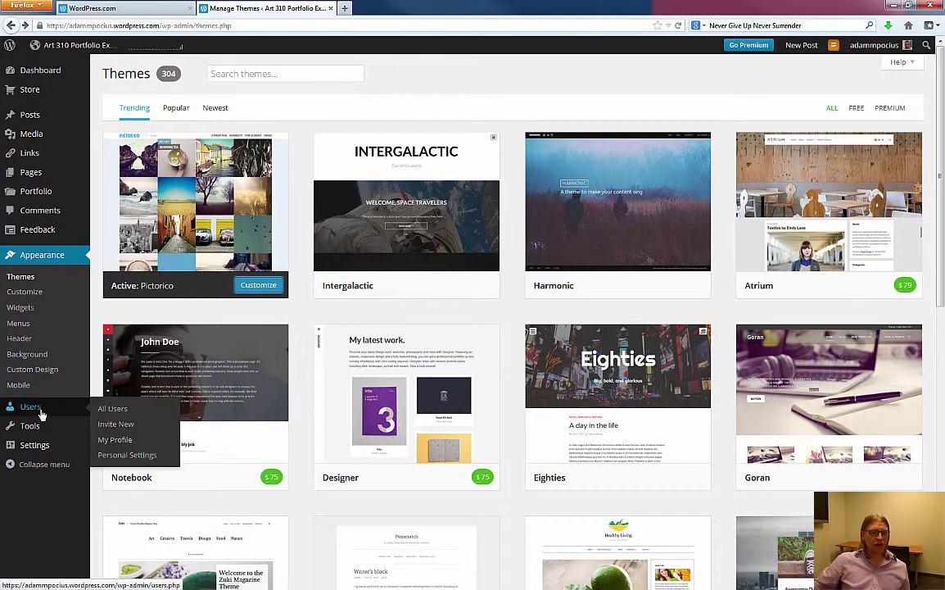
{"action": "mouse_move", "coordinate": [43, 451]}
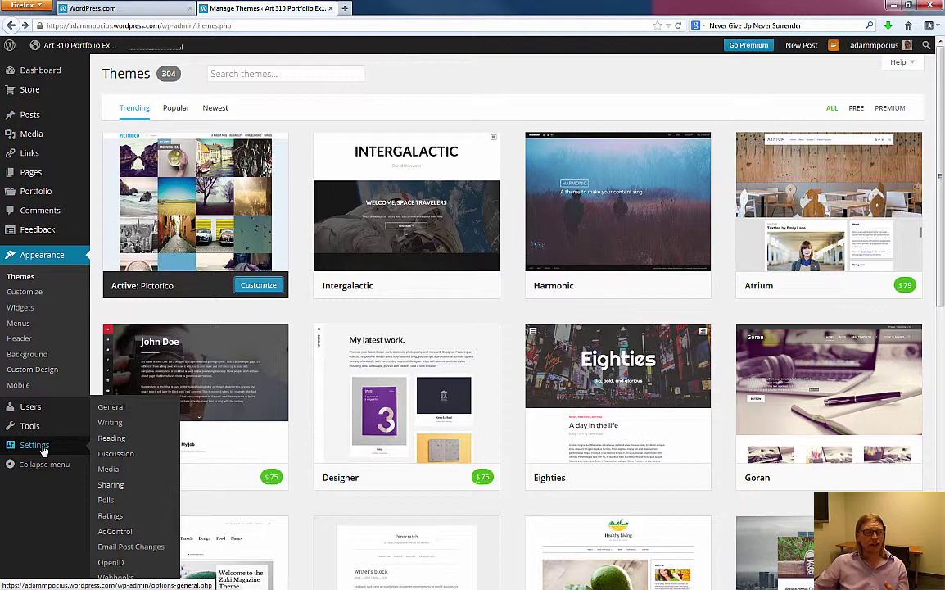
{"action": "left_click", "coordinate": [119, 409]}
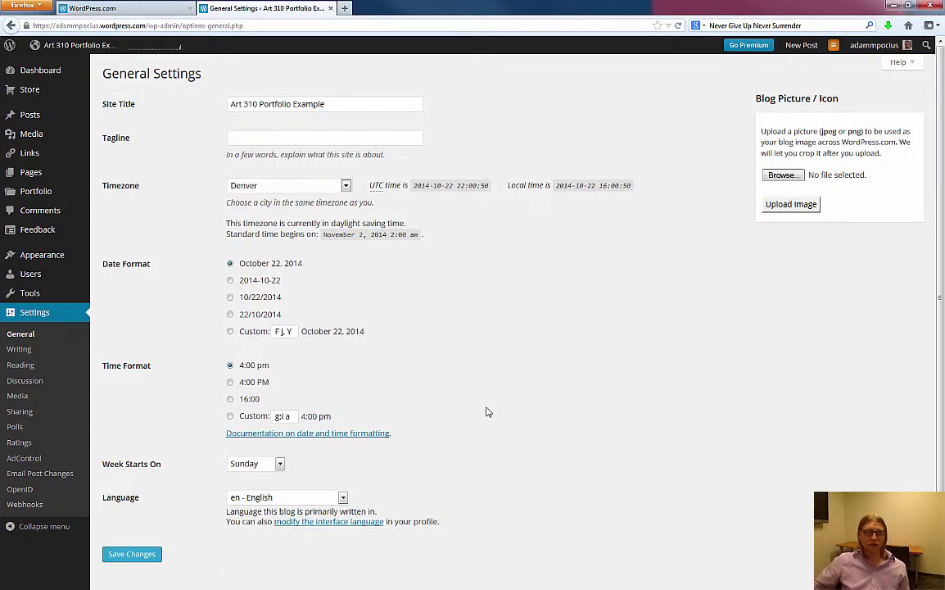
{"action": "left_click", "coordinate": [24, 351]}
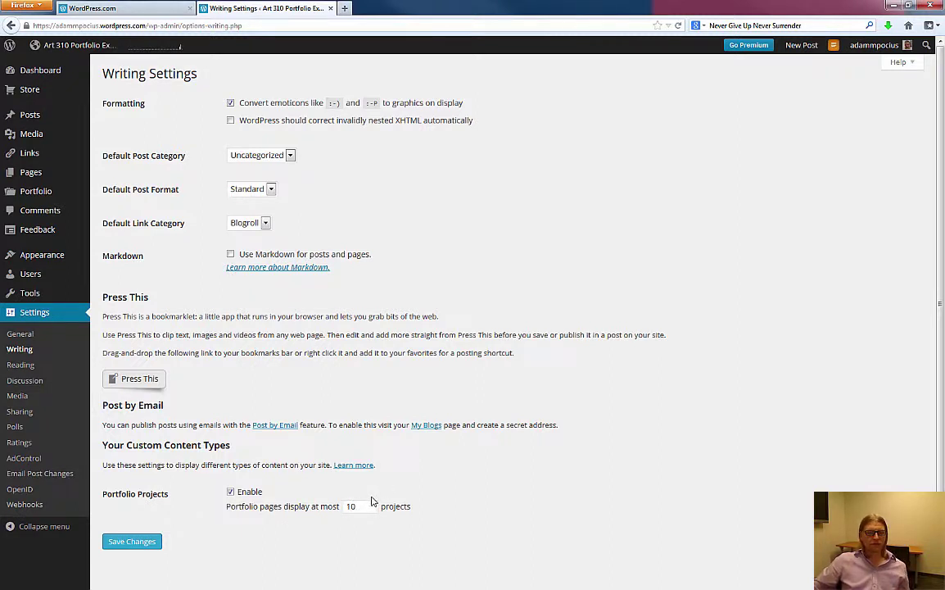
In the Reading settings, set blog pages to show at most 20 posts and review the remaining reading options
{"action": "left_click", "coordinate": [23, 368]}
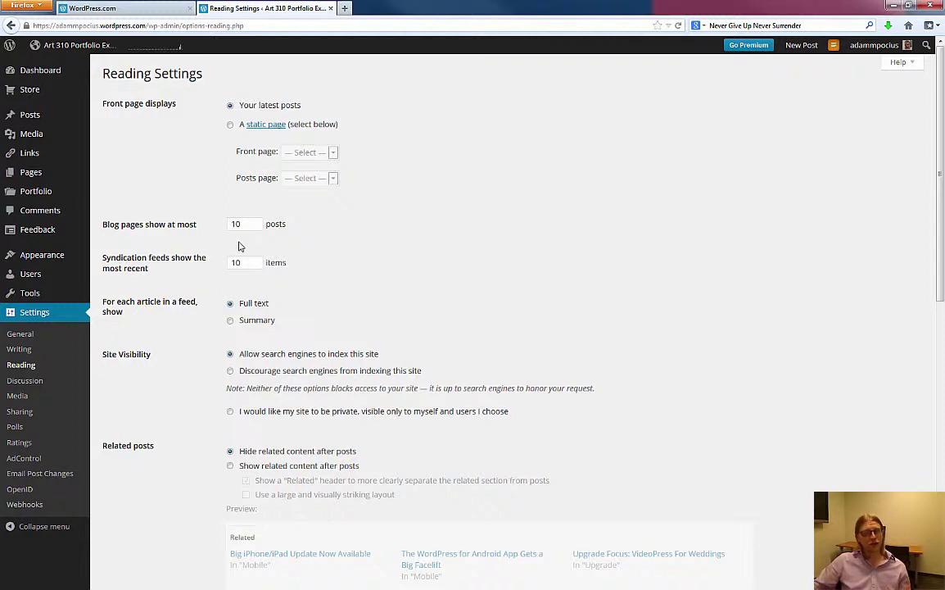
{"action": "left_click_drag", "start_coordinate": [239, 224], "coordinate": [218, 224]}
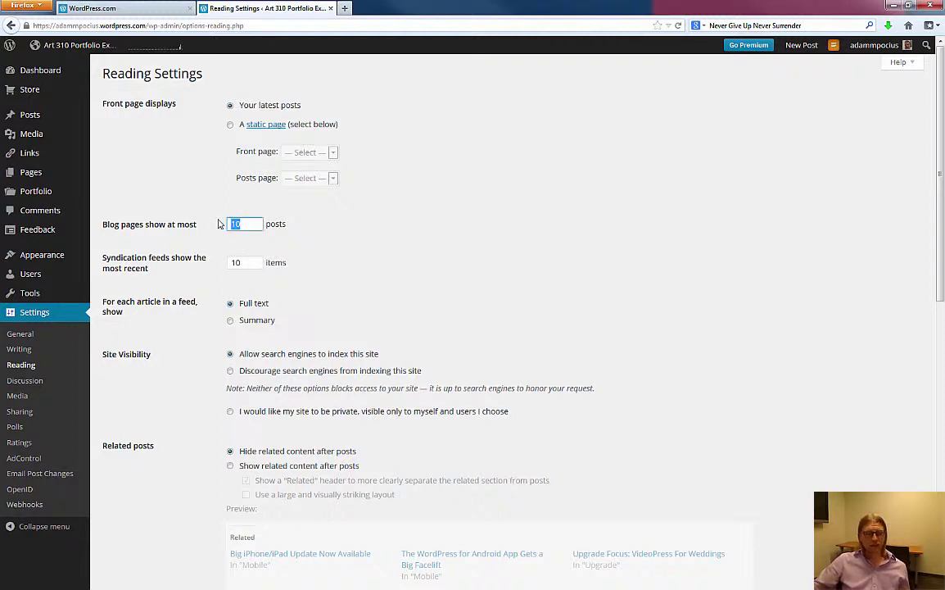
{"action": "type", "text": "20"}
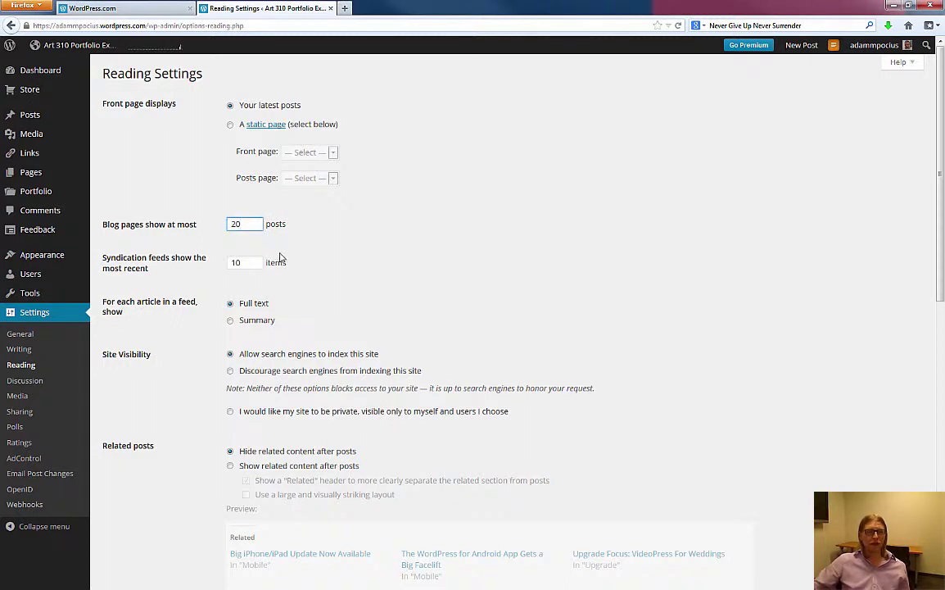
{"action": "scroll", "coordinate": [324, 339], "scroll_direction": "down", "scroll_amount": 3}
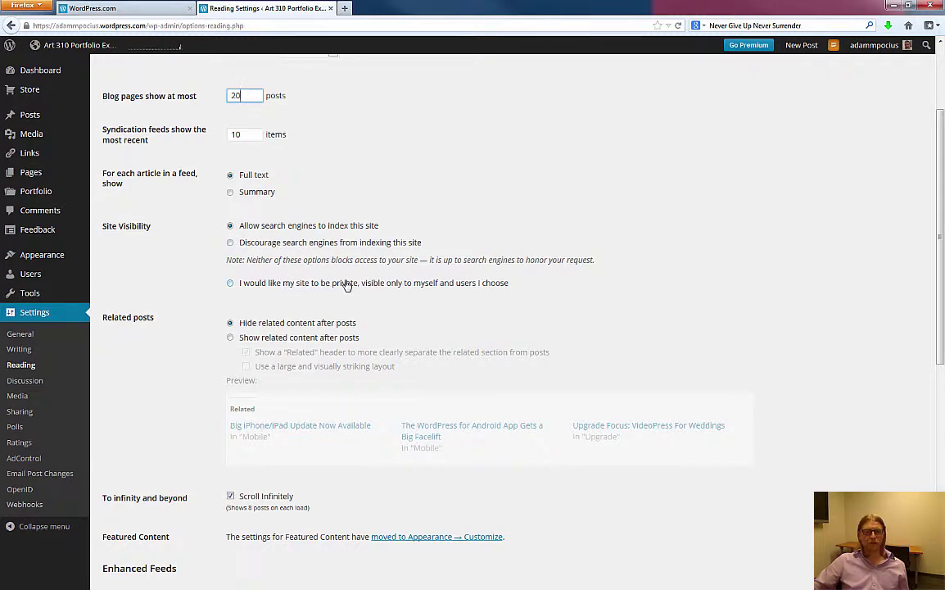
{"action": "scroll", "coordinate": [347, 284], "scroll_direction": "down", "scroll_amount": 4}
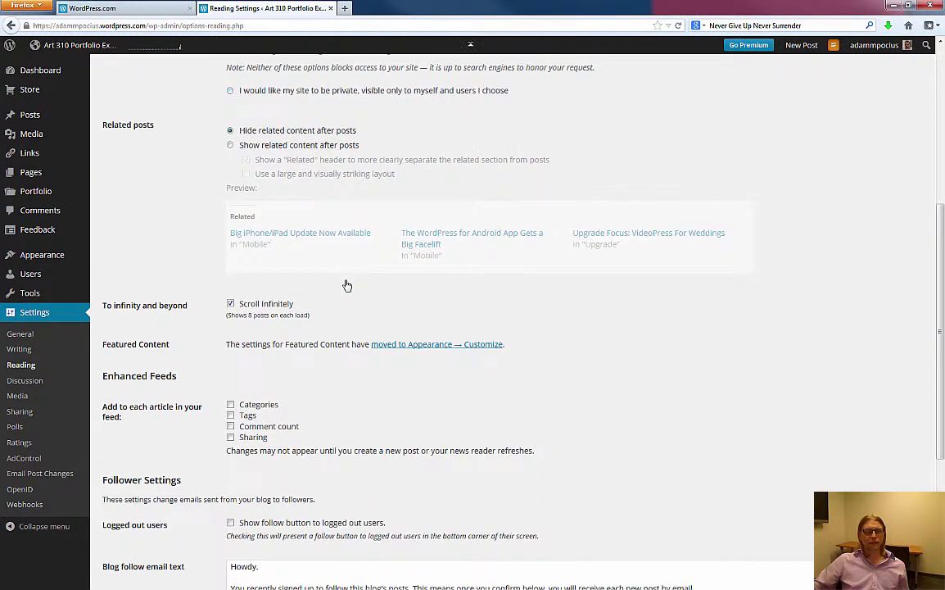
{"action": "scroll", "coordinate": [347, 285], "scroll_direction": "down", "scroll_amount": 1}
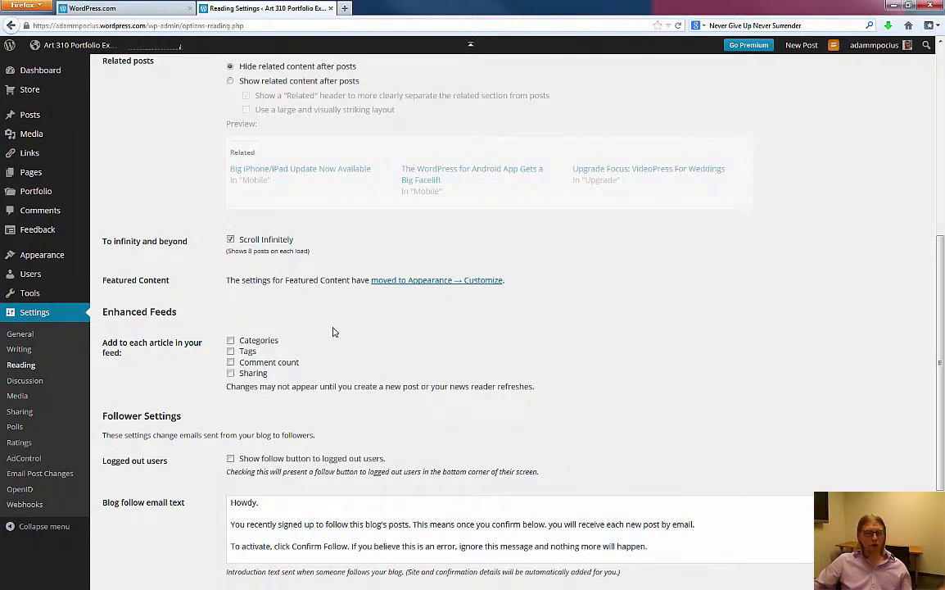
{"action": "scroll", "coordinate": [333, 331], "scroll_direction": "down", "scroll_amount": 3}
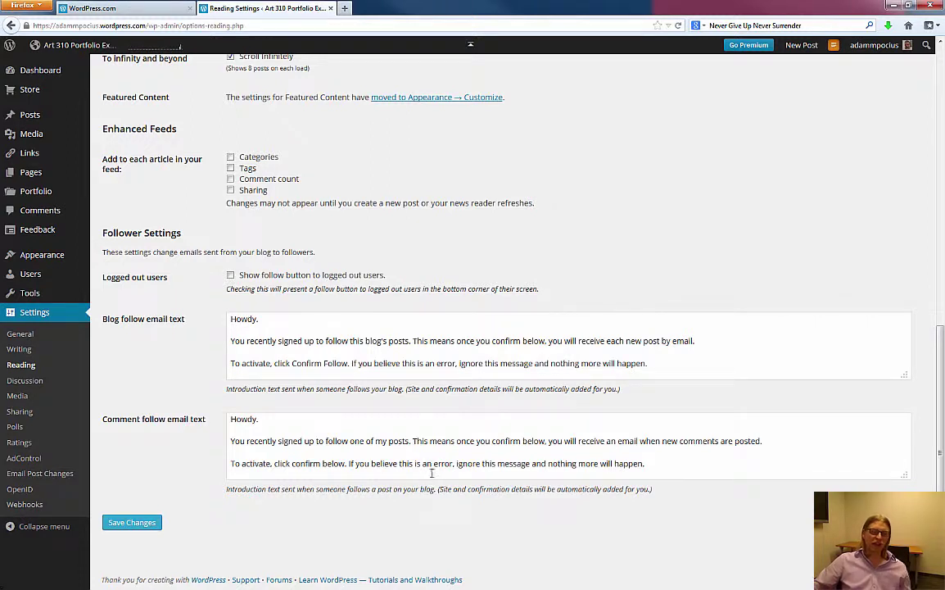
Review the site's Discussion settings through to the avatar and comment form options, and open the Media settings
{"action": "left_click", "coordinate": [24, 380]}
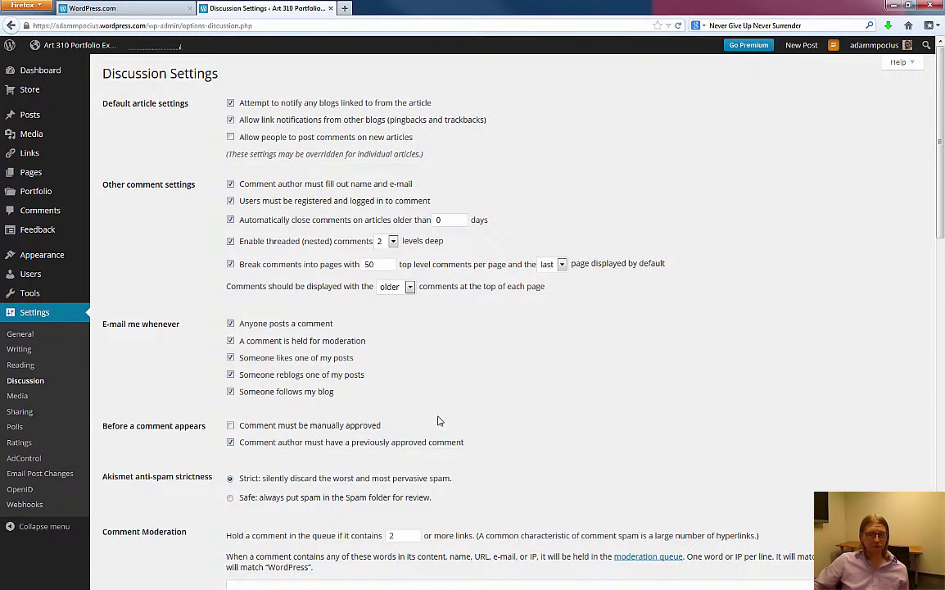
{"action": "scroll", "coordinate": [439, 421], "scroll_direction": "down", "scroll_amount": 3}
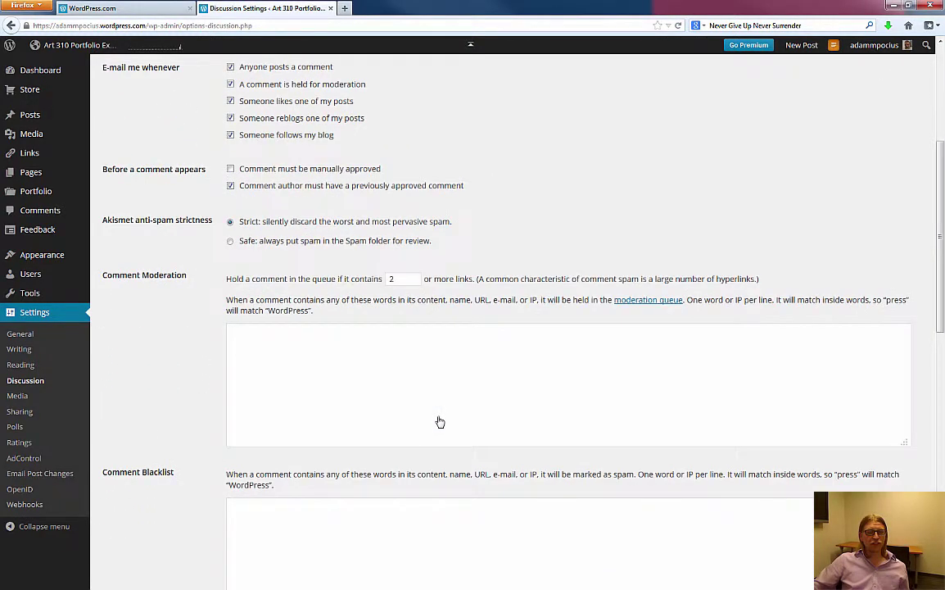
{"action": "scroll", "coordinate": [440, 422], "scroll_direction": "down", "scroll_amount": 5}
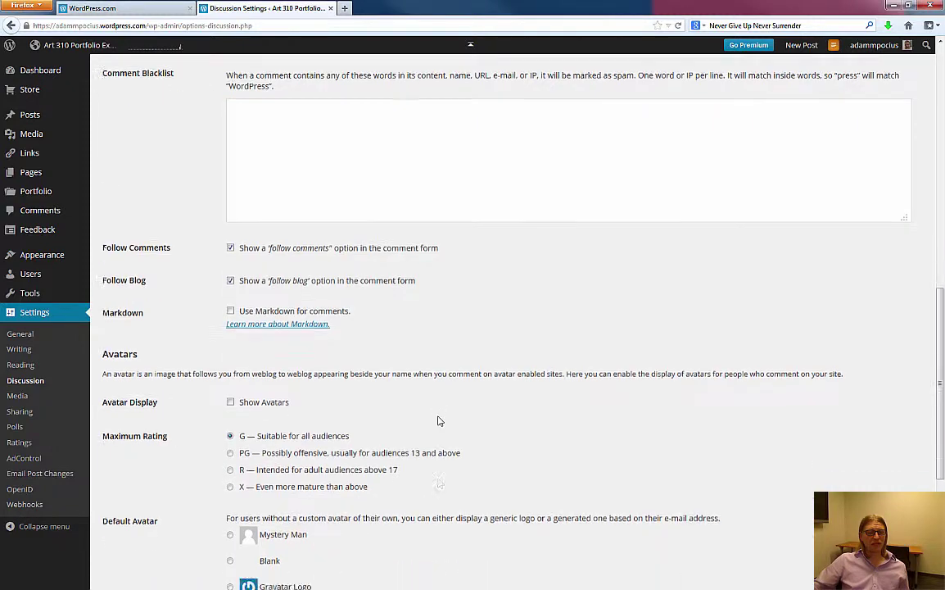
{"action": "scroll", "coordinate": [438, 417], "scroll_direction": "down", "scroll_amount": 2}
{"action": "scroll", "coordinate": [438, 421], "scroll_direction": "down", "scroll_amount": 1}
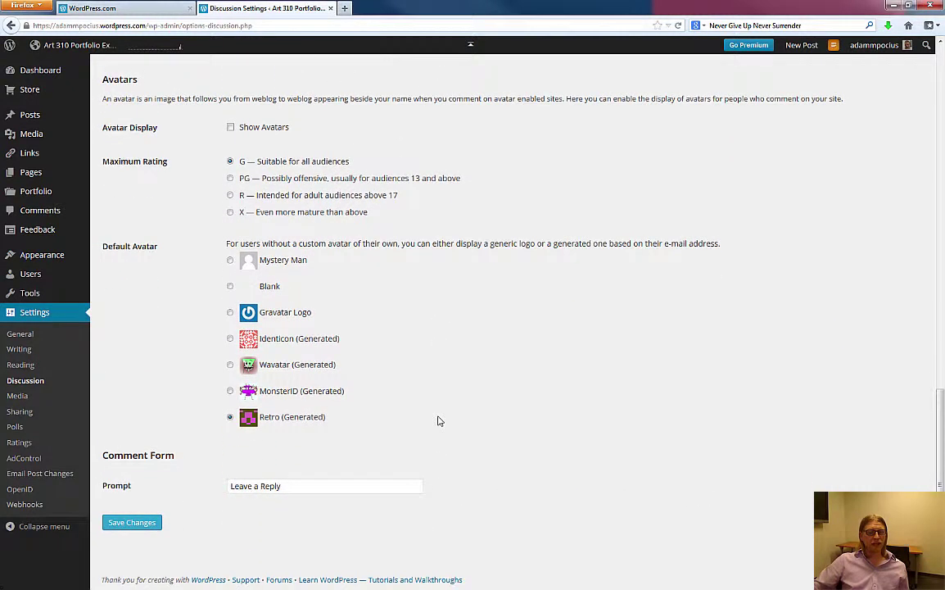
{"action": "left_click", "coordinate": [25, 396]}
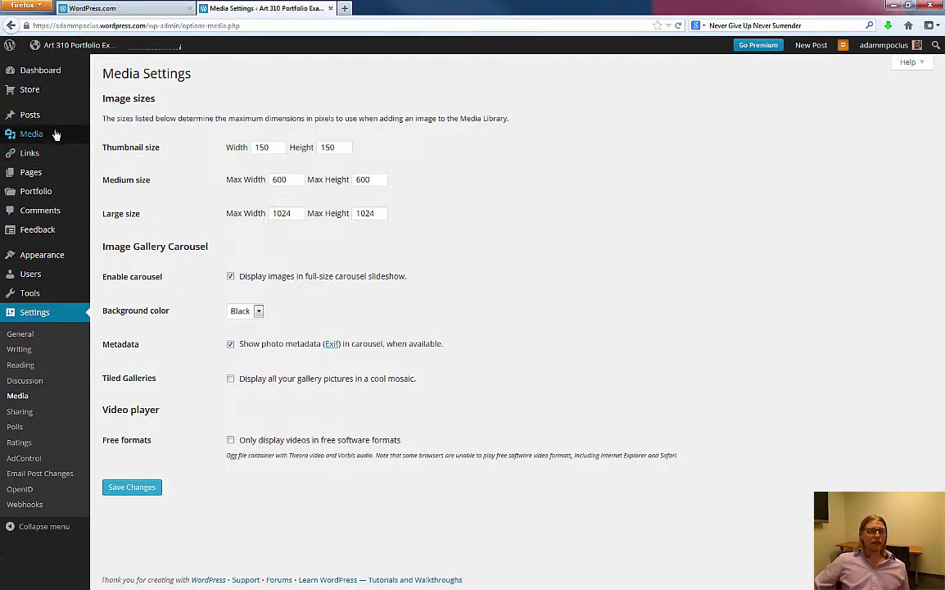
Create a new post titled "Art Piece 4"
{"action": "left_click", "coordinate": [31, 119]}
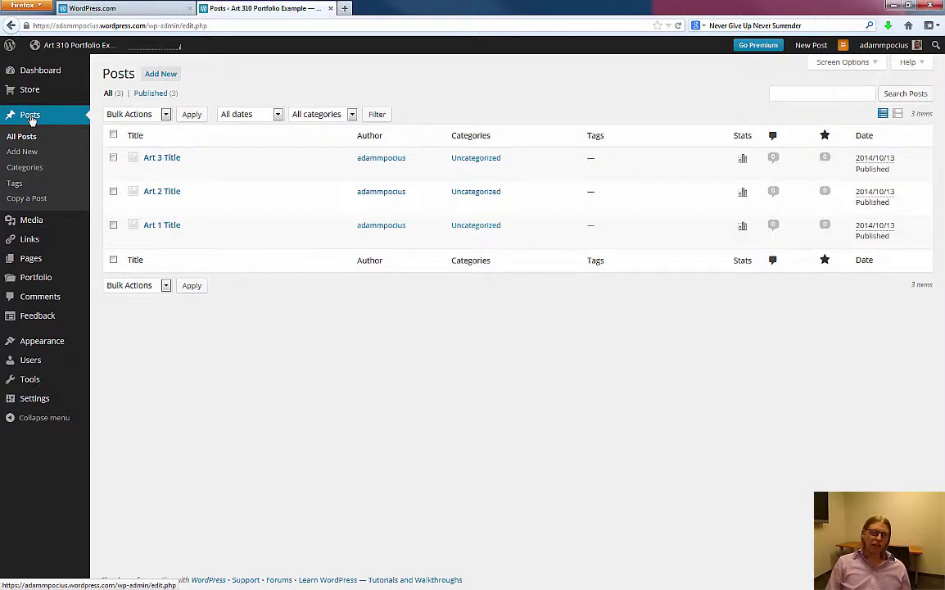
{"action": "left_click", "coordinate": [160, 77]}
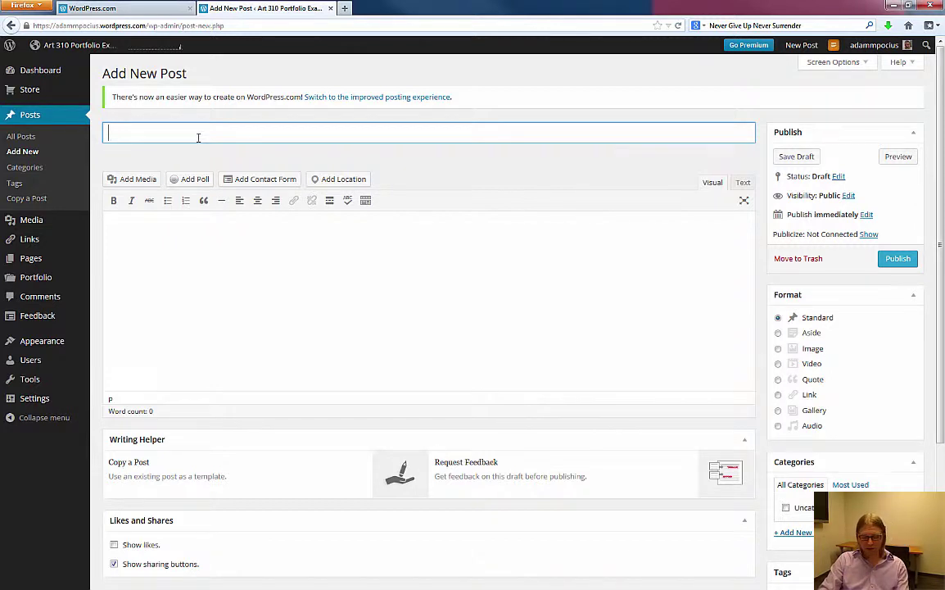
{"action": "type", "text": "Ar"}
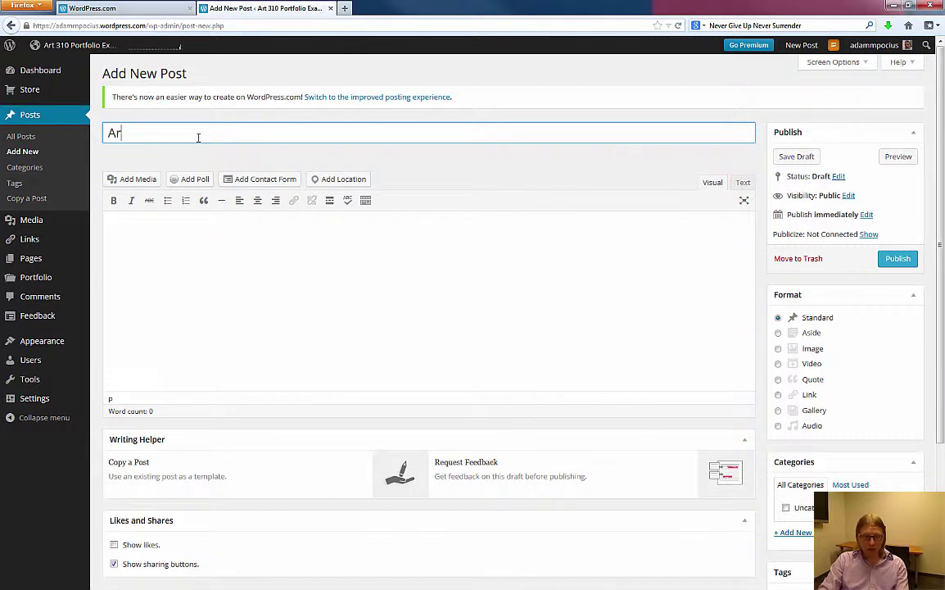
{"action": "type", "text": "t Piece 4"}
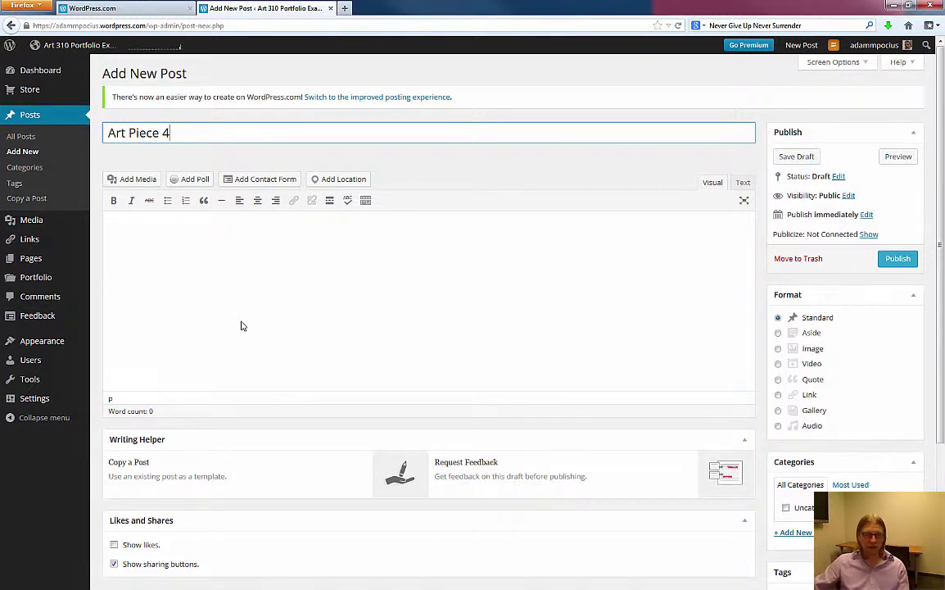
Select after.jpg in the post's media library and upload the image this-is-minecraft_4834805_lrg_5896819_lrg from the Desktop
{"action": "left_click", "coordinate": [184, 237]}
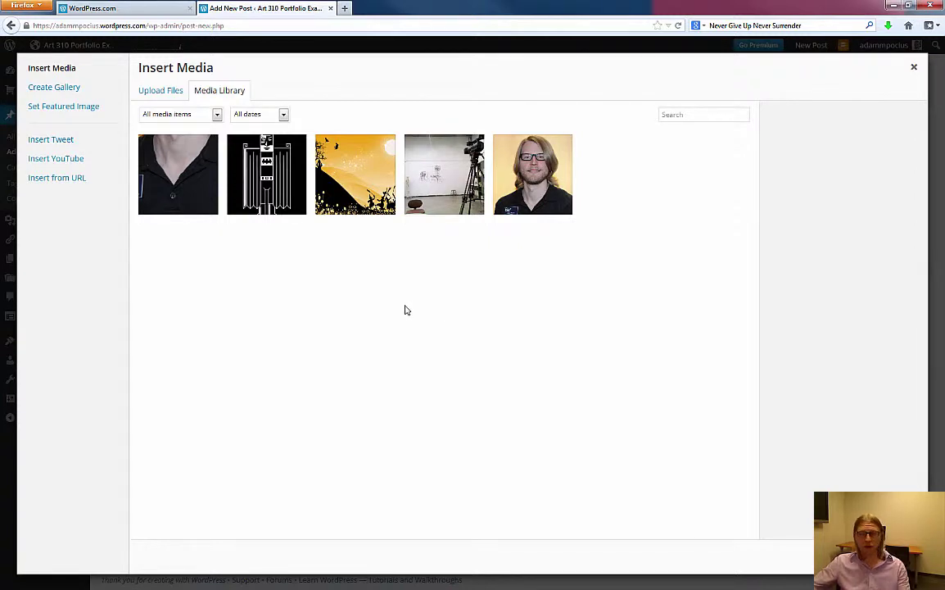
{"action": "left_click", "coordinate": [437, 209]}
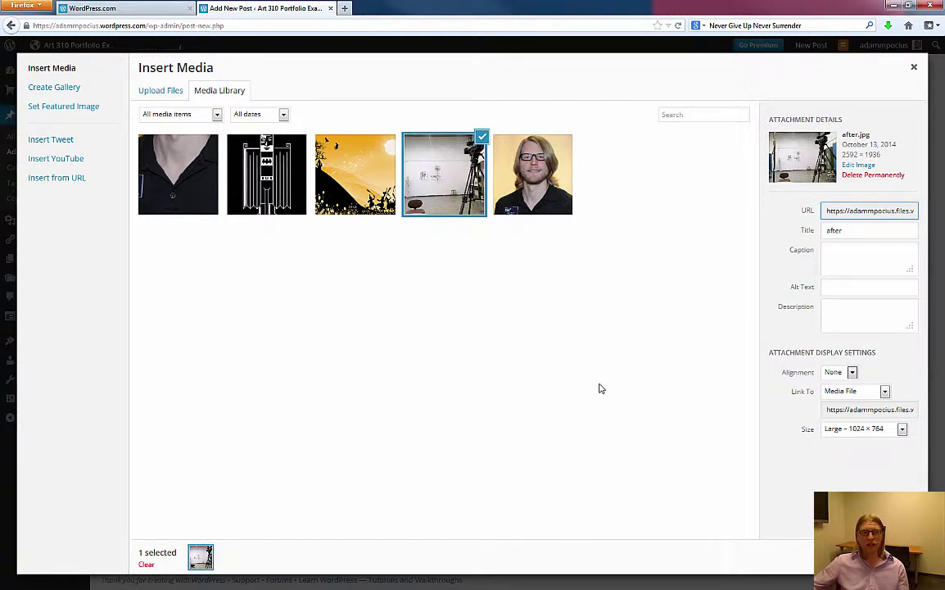
{"action": "left_click", "coordinate": [177, 97]}
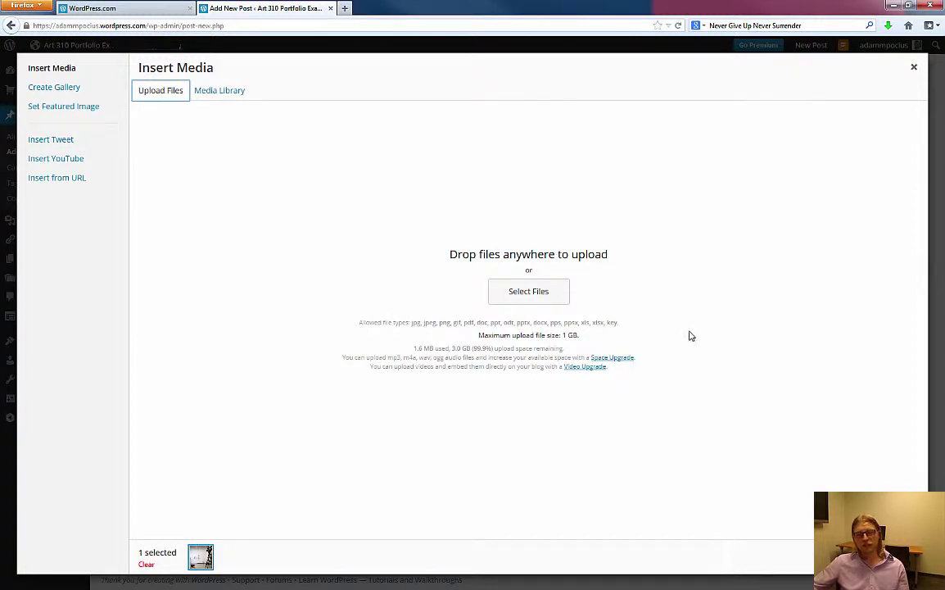
{"action": "left_click", "coordinate": [524, 296]}
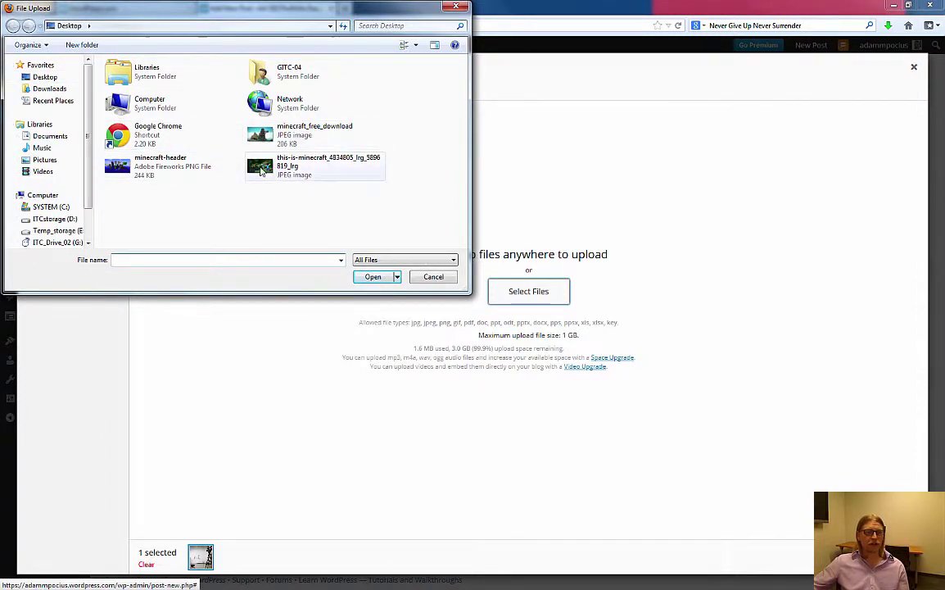
{"action": "left_click", "coordinate": [260, 165]}
{"action": "left_click", "coordinate": [371, 276]}
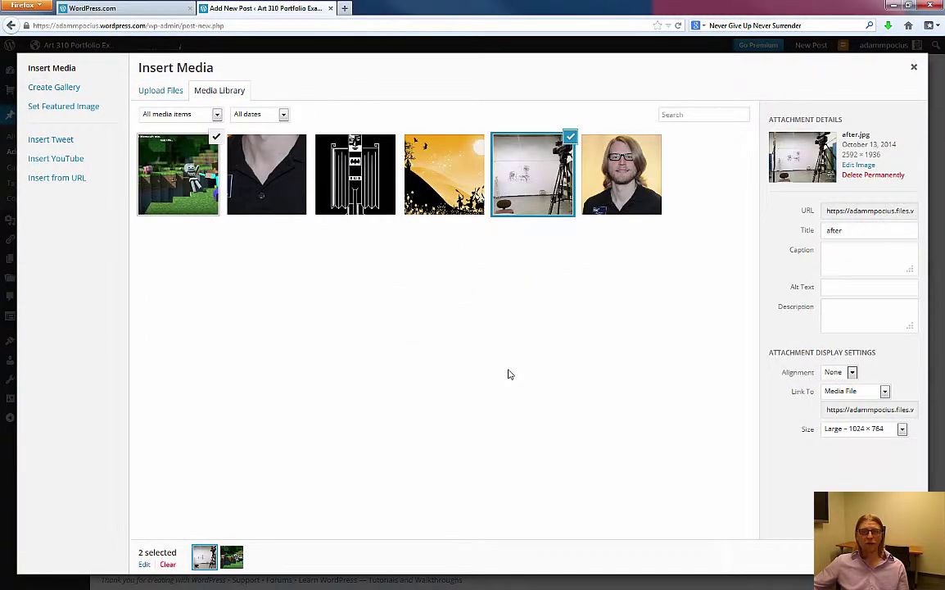
Keep the Minecraft image at size Large – 1024 × 576 and insert both selected images into the post
{"action": "left_click", "coordinate": [166, 177]}
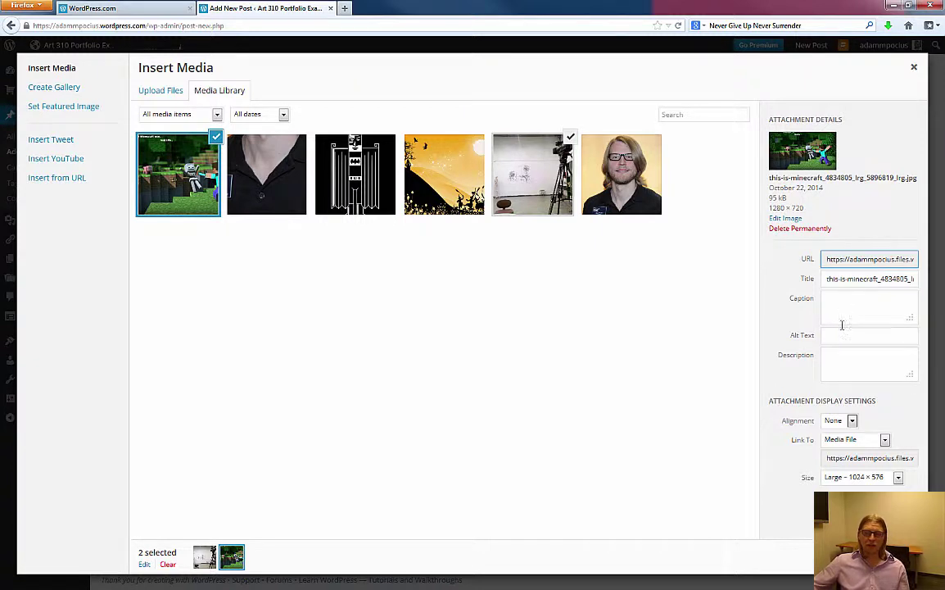
{"action": "left_click", "coordinate": [899, 477]}
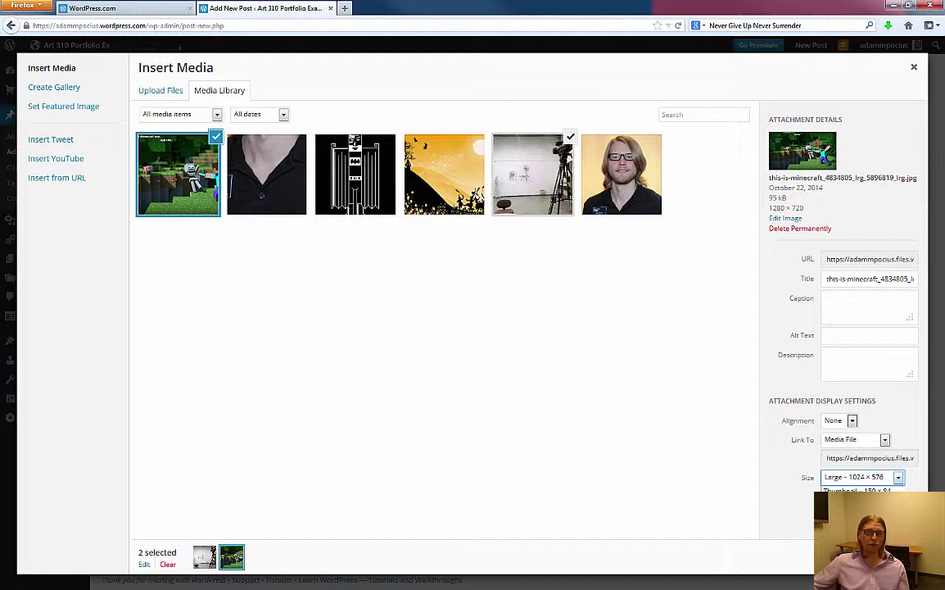
{"action": "key", "text": "Escape"}
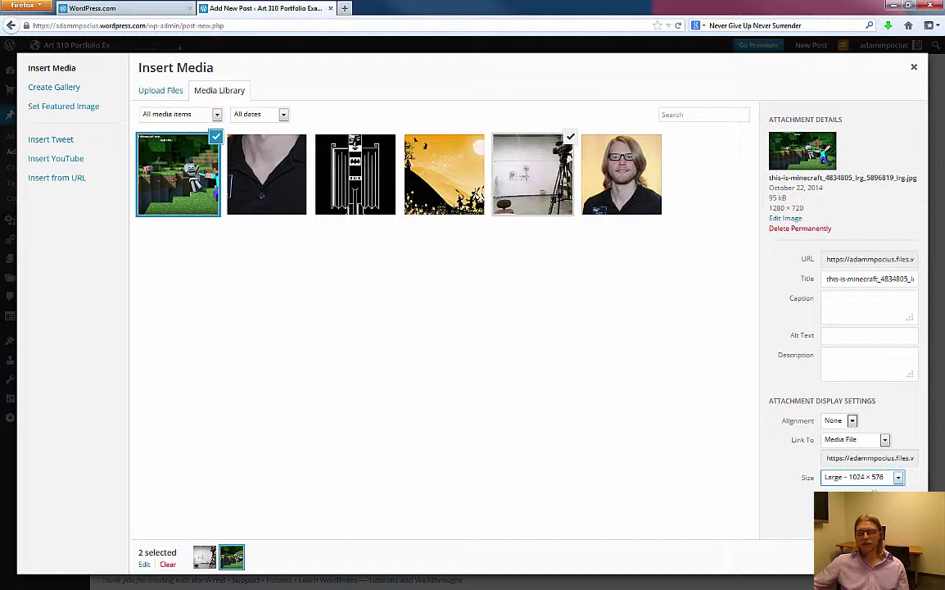
{"action": "left_click", "coordinate": [898, 477]}
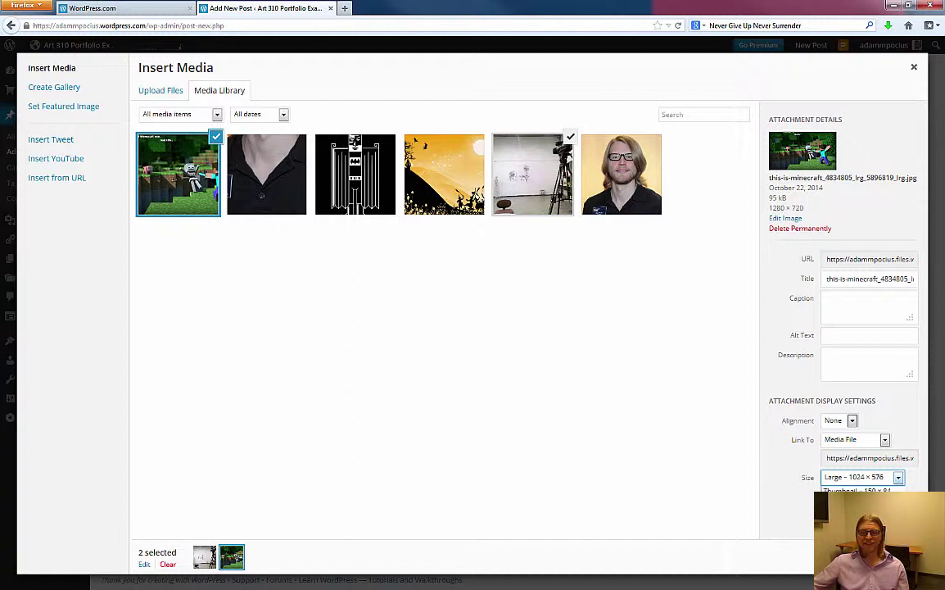
{"action": "left_click", "coordinate": [856, 511]}
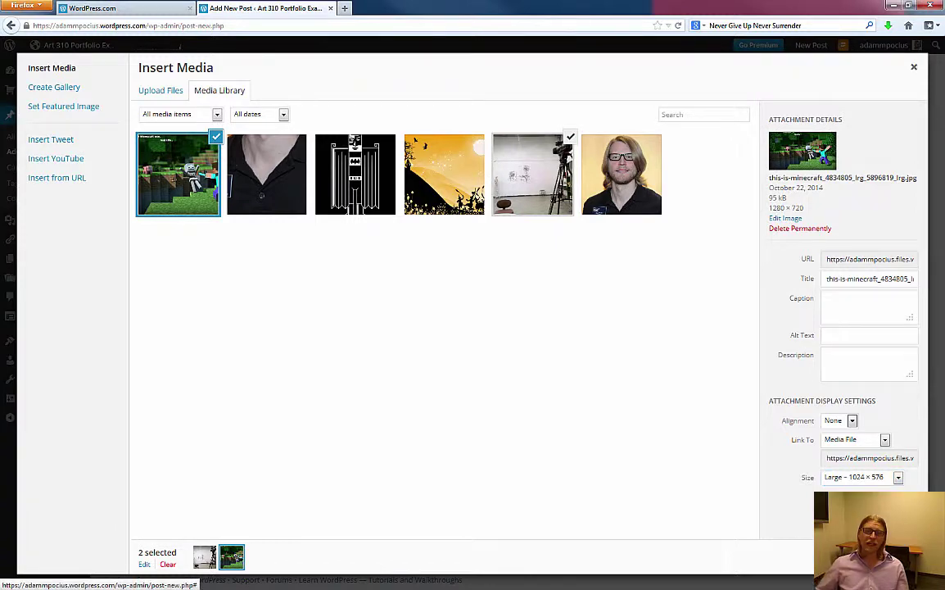
{"action": "left_click", "coordinate": [885, 557]}
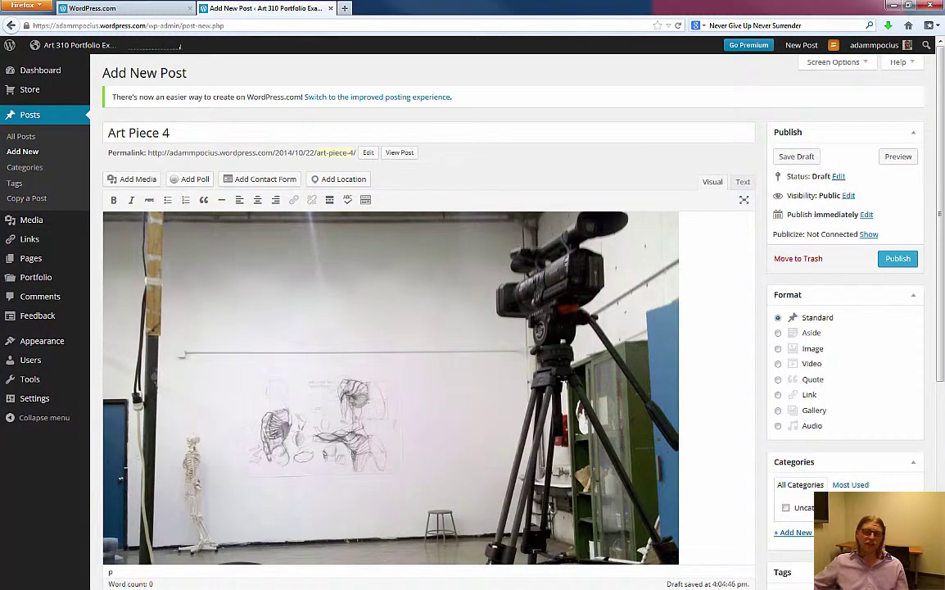
Remove the studio photo with the video camera from the post body
{"action": "scroll", "coordinate": [738, 450], "scroll_direction": "down", "scroll_amount": 1}
{"action": "scroll", "coordinate": [738, 449], "scroll_direction": "down", "scroll_amount": 5}
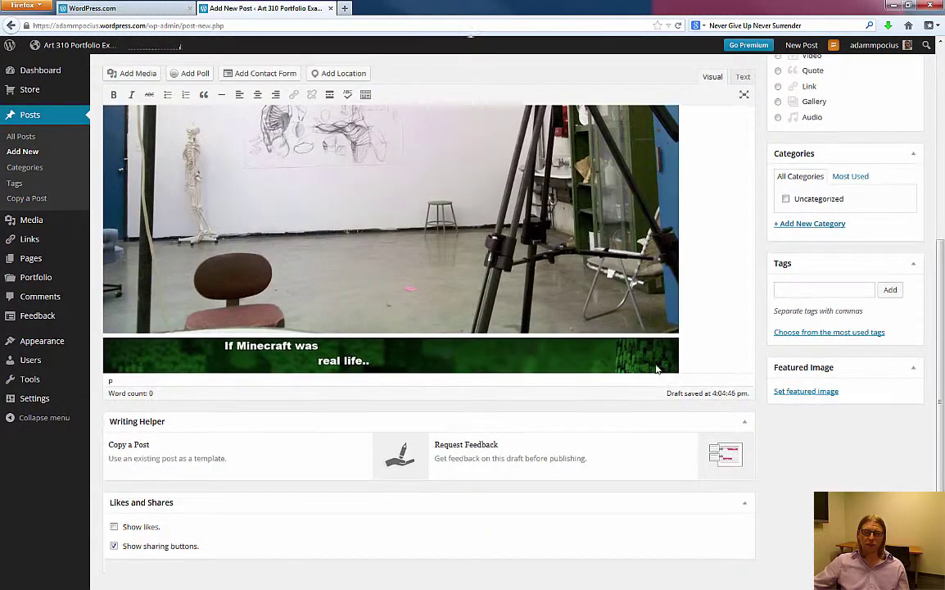
{"action": "scroll", "coordinate": [604, 307], "scroll_direction": "up", "scroll_amount": 4}
{"action": "left_click", "coordinate": [578, 350]}
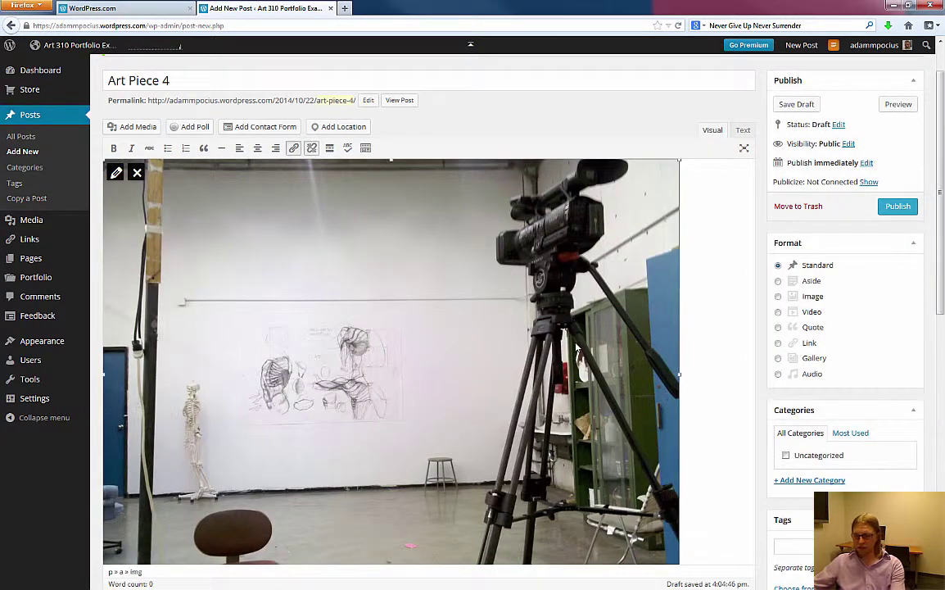
{"action": "key", "text": "ctrl+v"}
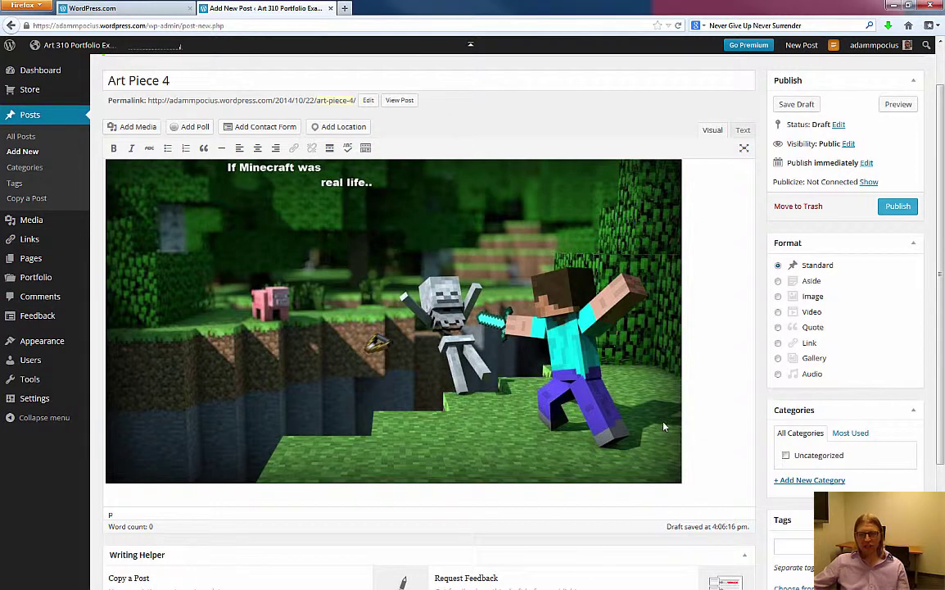
Add the line "This is Minecraft picture!" in a new paragraph below the Minecraft image
{"action": "left_click", "coordinate": [597, 380]}
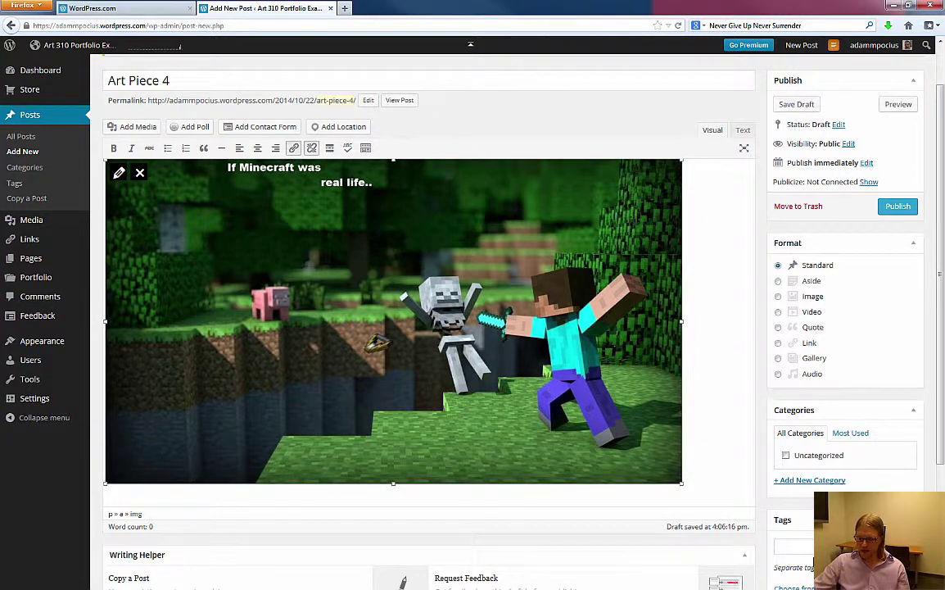
{"action": "key", "text": "Right"}
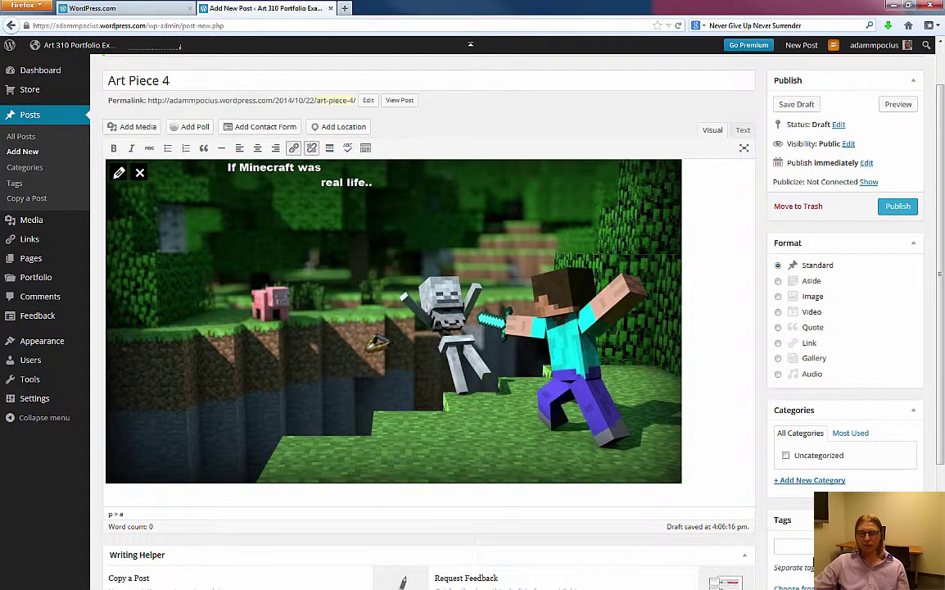
{"action": "key", "text": "Return"}
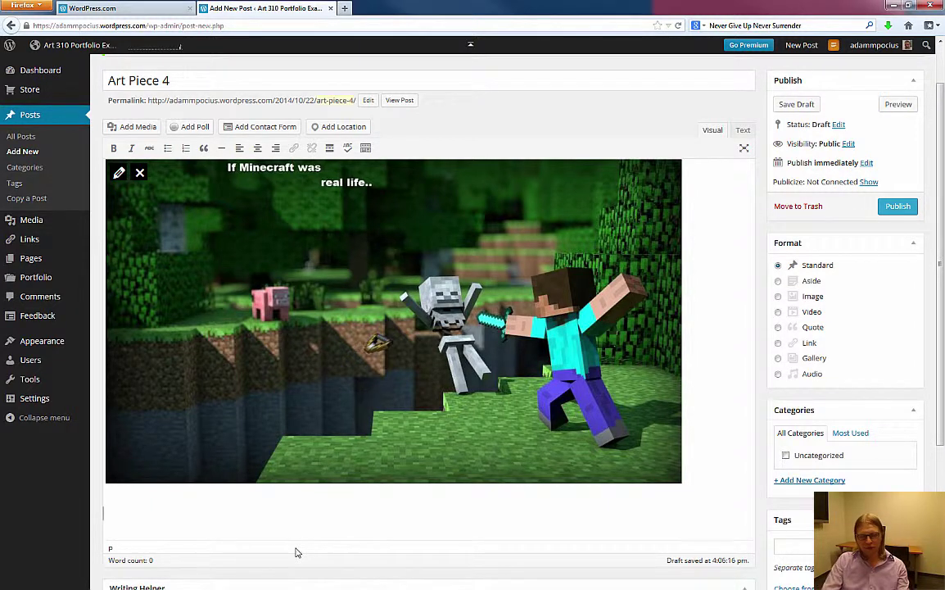
{"action": "type", "text": "Th"}
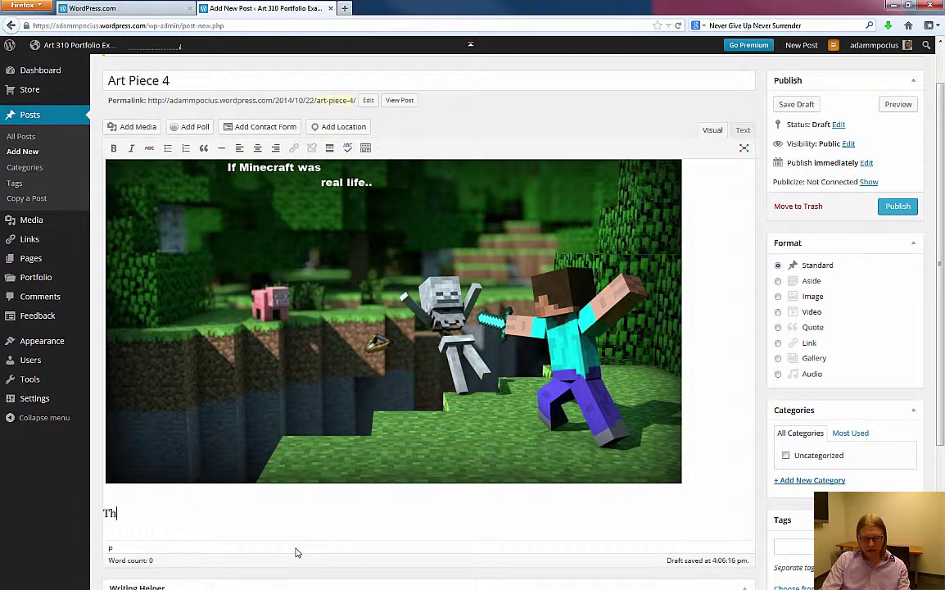
{"action": "type", "text": "is is Minecraft "}
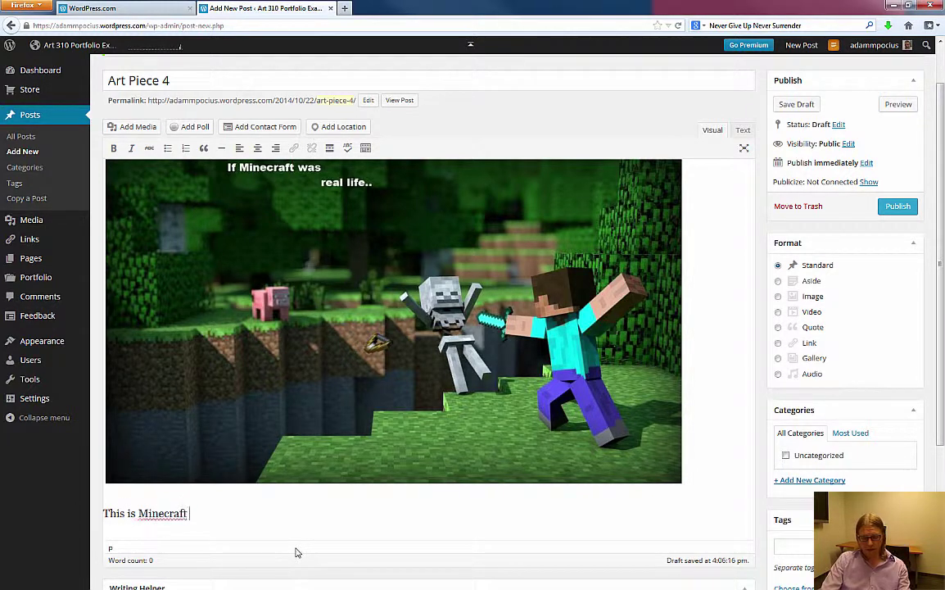
{"action": "type", "text": "picture"}
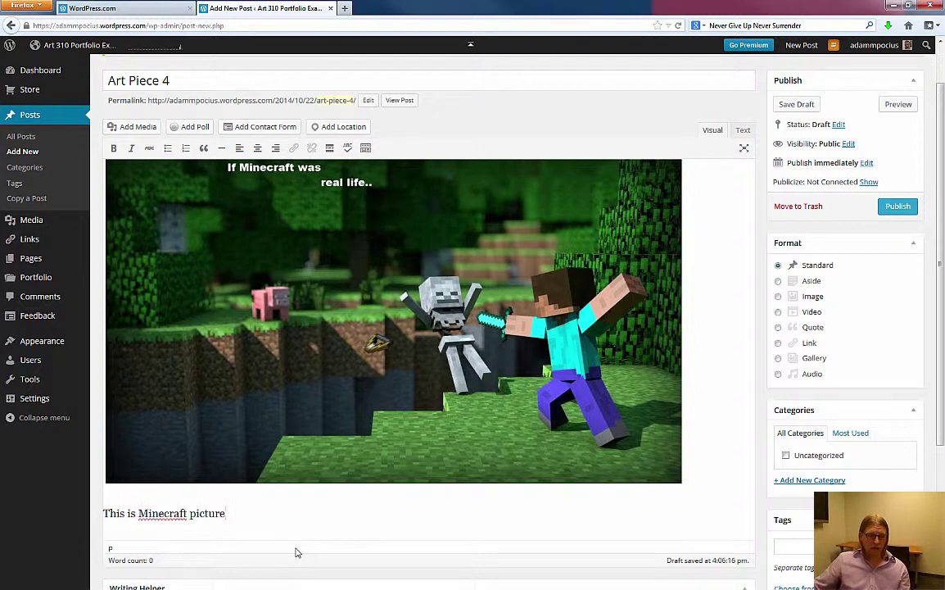
{"action": "type", "text": "!"}
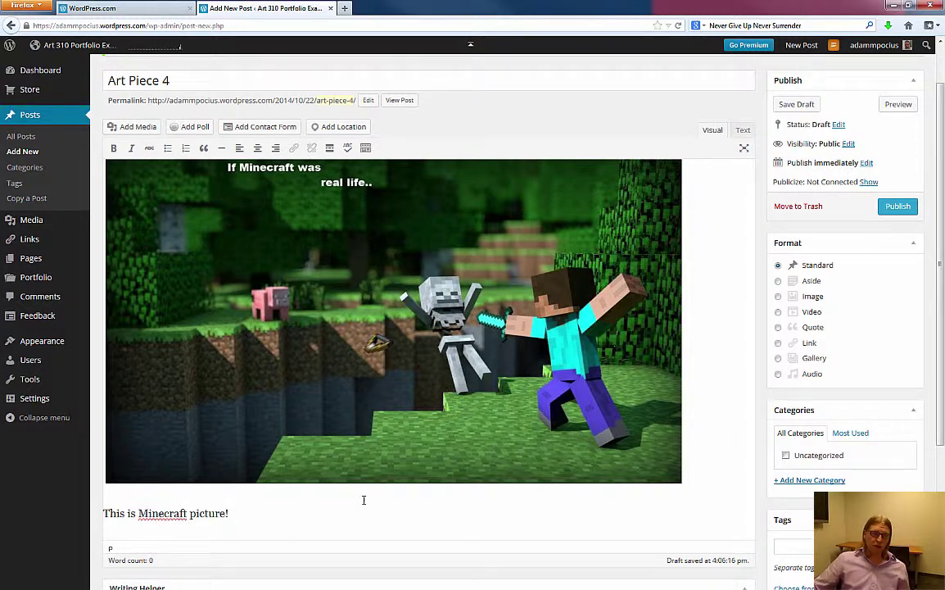
Set the this-is-minecraft_4834805_lrg_5896819_lrg image from the media library as the post's featured image
{"action": "scroll", "coordinate": [363, 499], "scroll_direction": "down", "scroll_amount": 3}
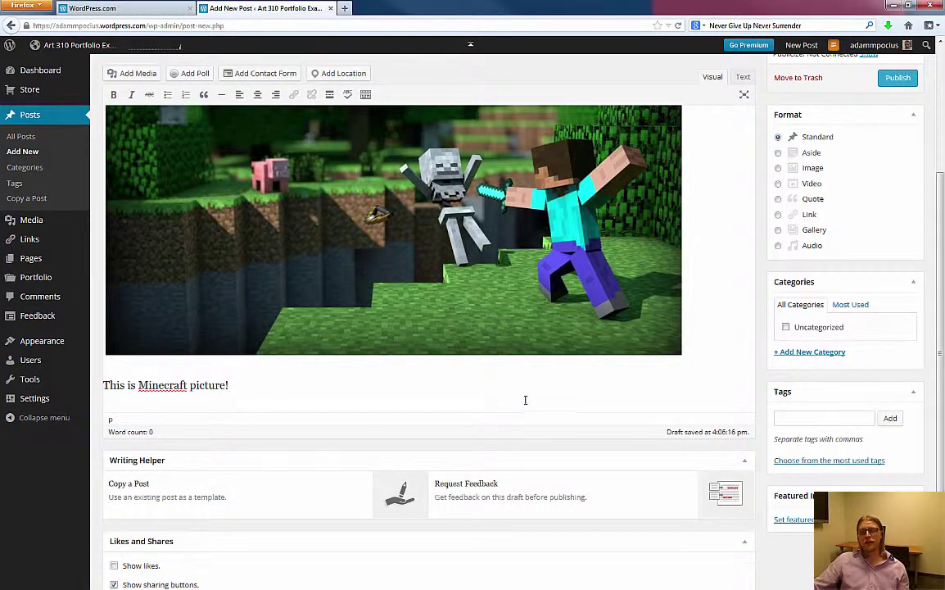
{"action": "scroll", "coordinate": [606, 450], "scroll_direction": "down", "scroll_amount": 2}
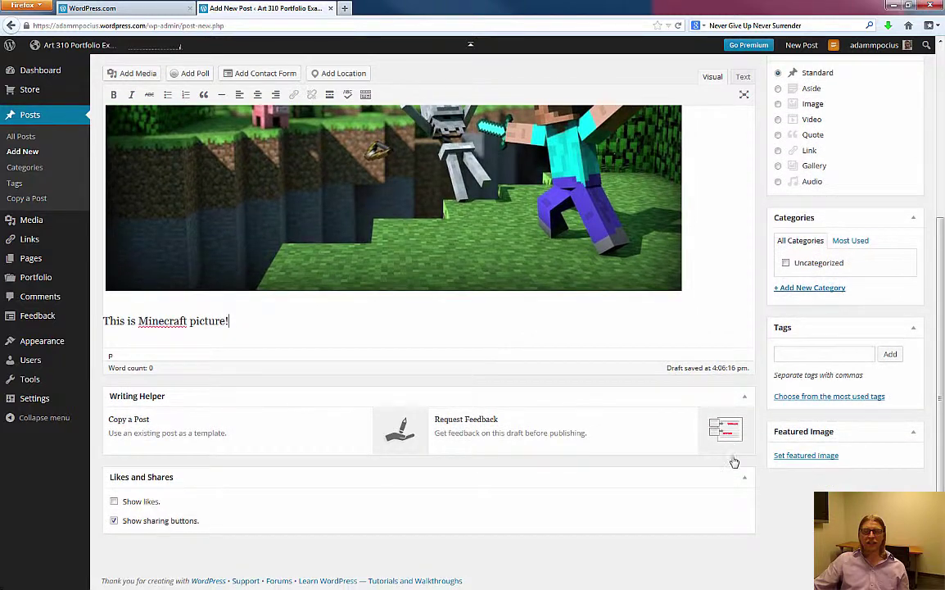
{"action": "left_click", "coordinate": [806, 457]}
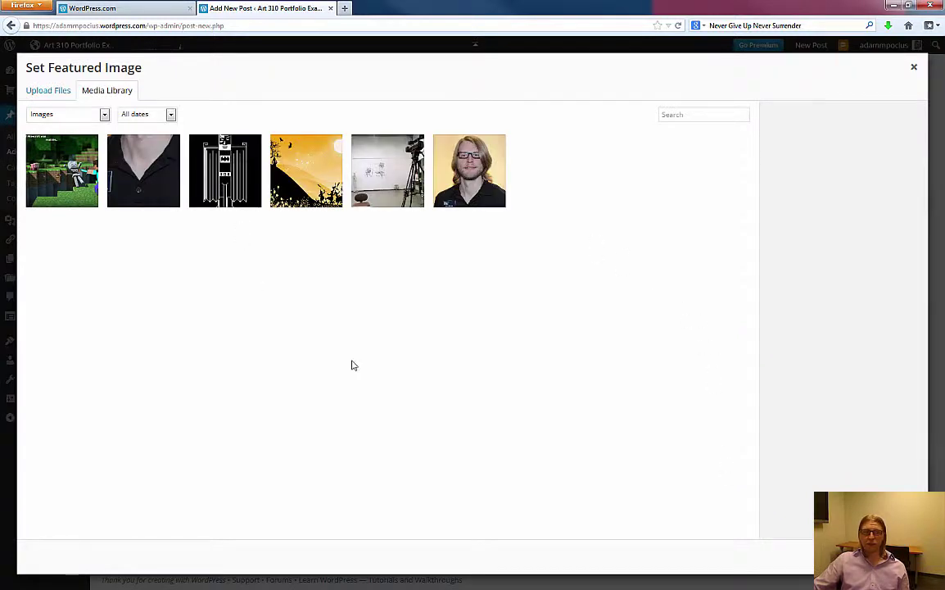
{"action": "left_click", "coordinate": [61, 170]}
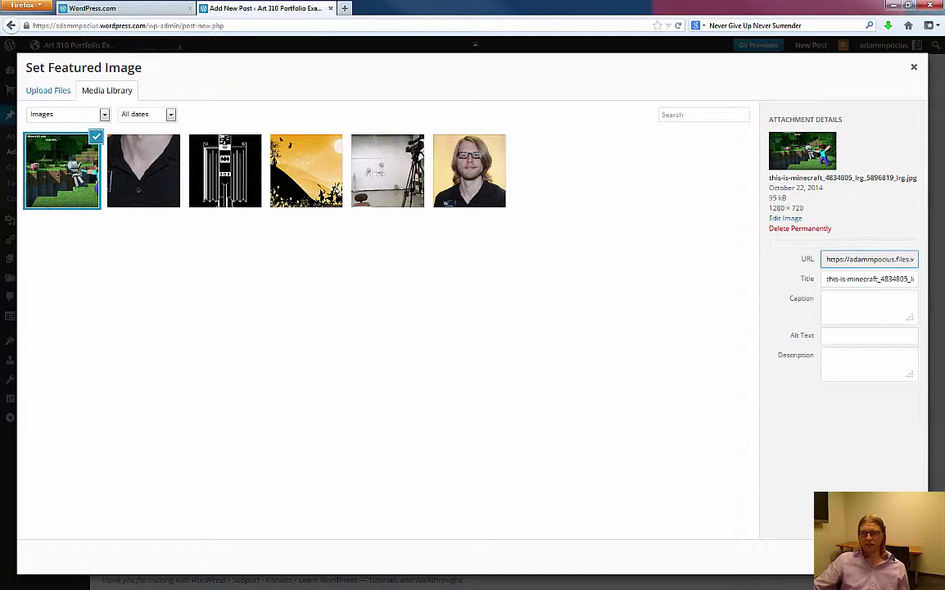
{"action": "left_click", "coordinate": [782, 567]}
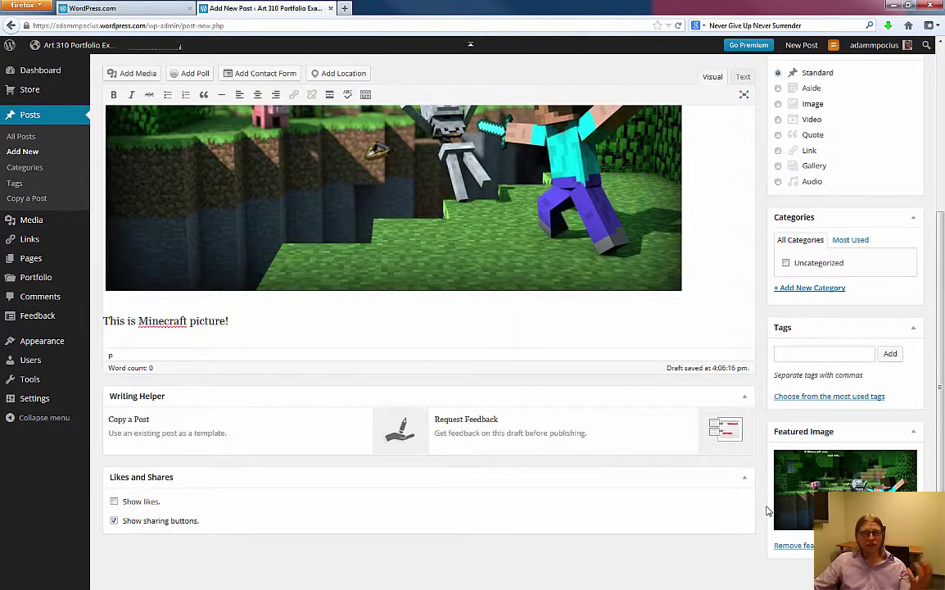
Publish the Art Piece 4 post and close the post-publish sidebar to show the post on the live site
{"action": "scroll", "coordinate": [770, 499], "scroll_direction": "up", "scroll_amount": 5}
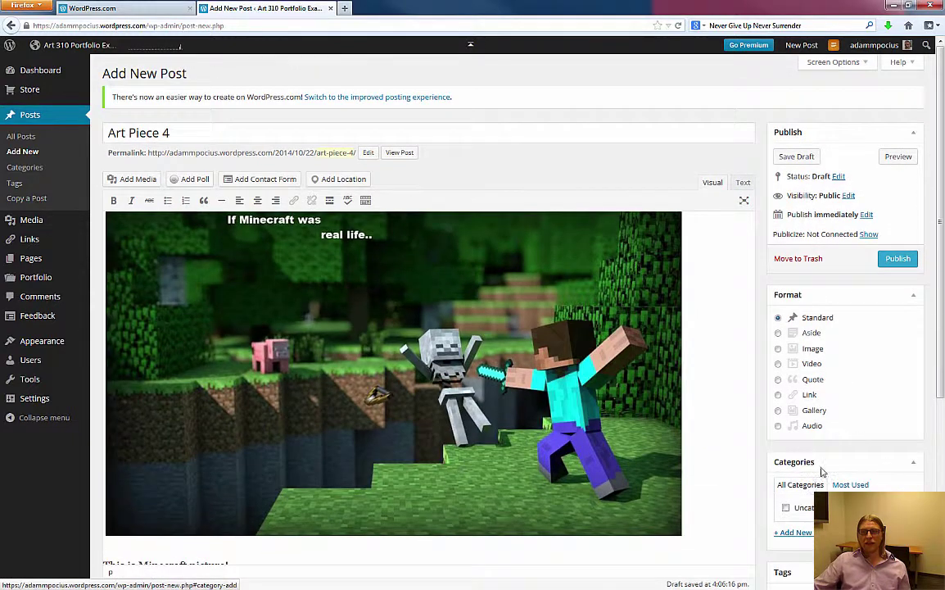
{"action": "left_click", "coordinate": [893, 259]}
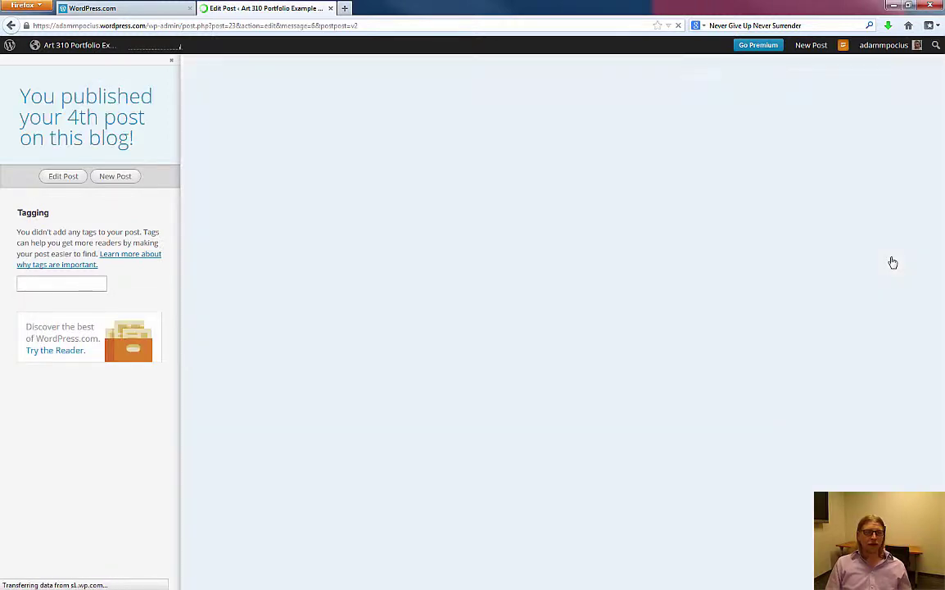
{"action": "scroll", "coordinate": [893, 262], "scroll_direction": "down", "scroll_amount": 1}
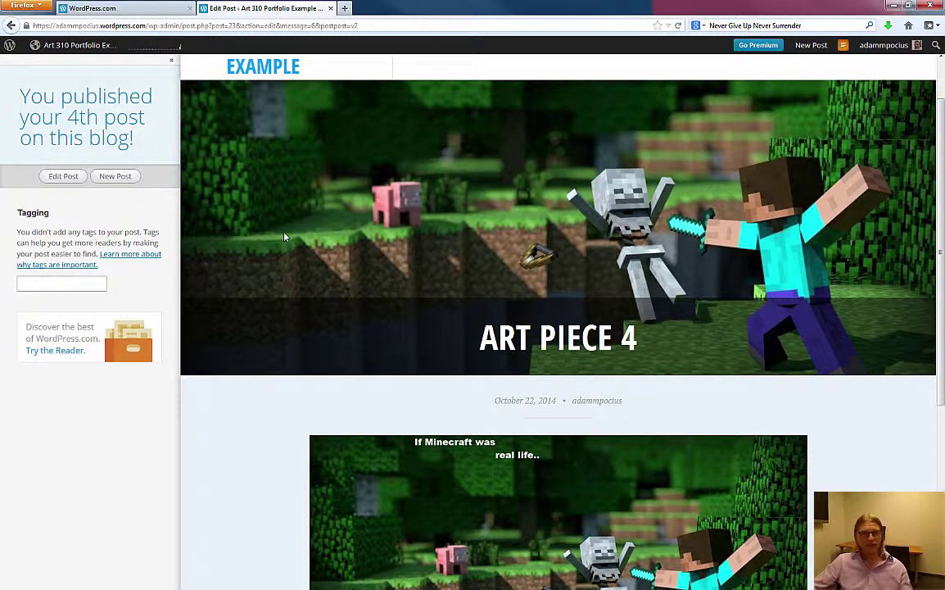
{"action": "left_click", "coordinate": [169, 64]}
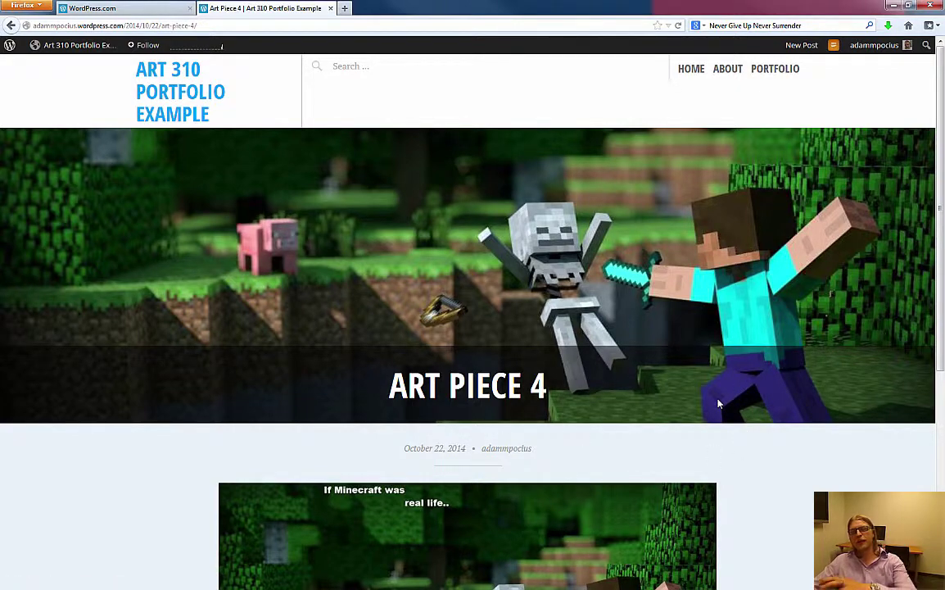
Browse back from Art Piece 4 through the Art 3 Title and Art 2 Title posts, and return to the portfolio's home page
{"action": "scroll", "coordinate": [722, 414], "scroll_direction": "down", "scroll_amount": 4}
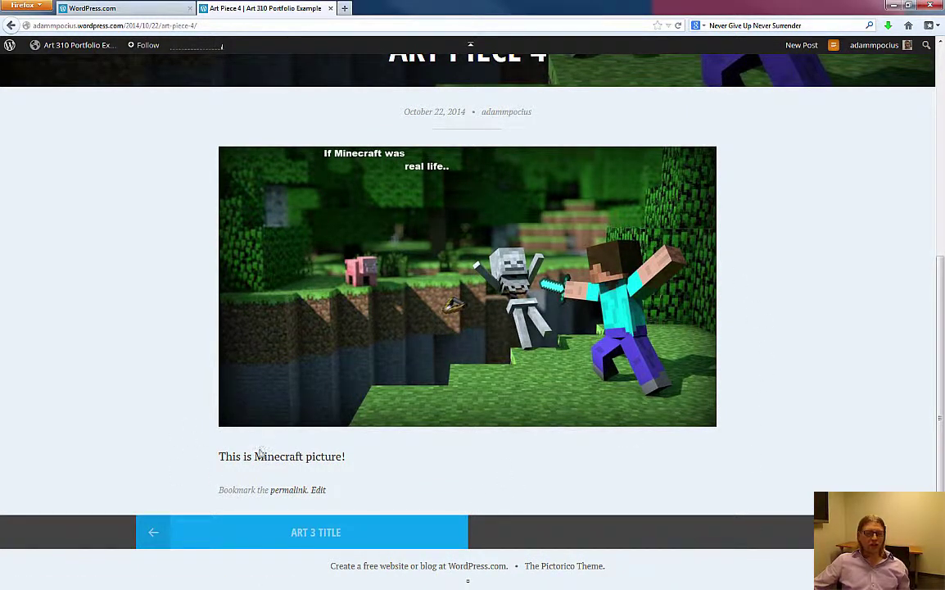
{"action": "left_click", "coordinate": [279, 539]}
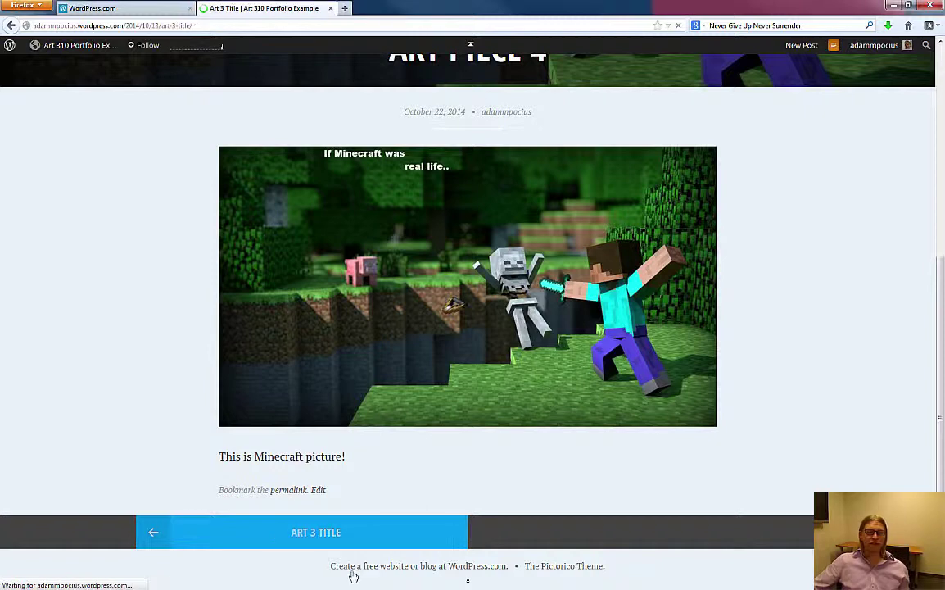
{"action": "scroll", "coordinate": [447, 483], "scroll_direction": "down", "scroll_amount": 5}
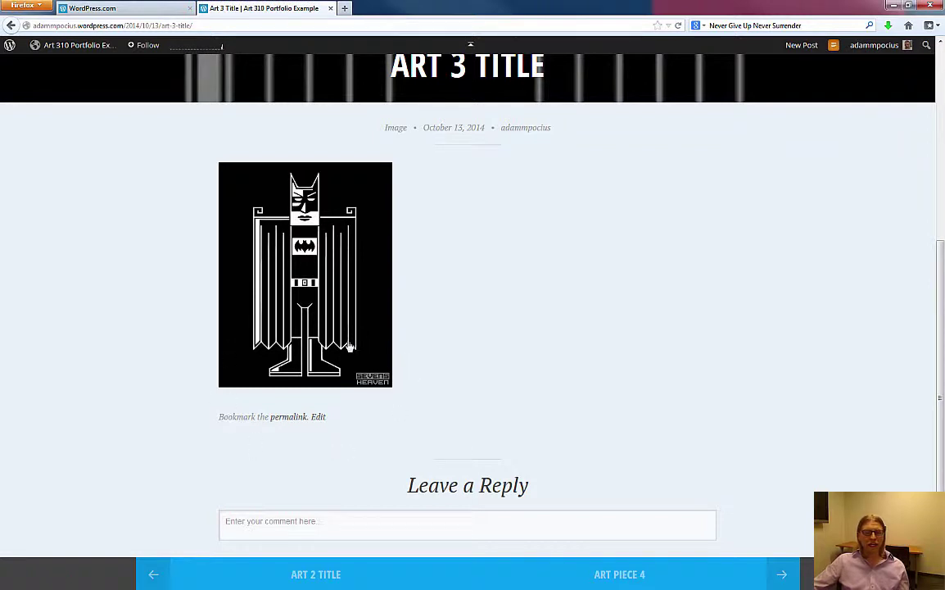
{"action": "left_click", "coordinate": [302, 575]}
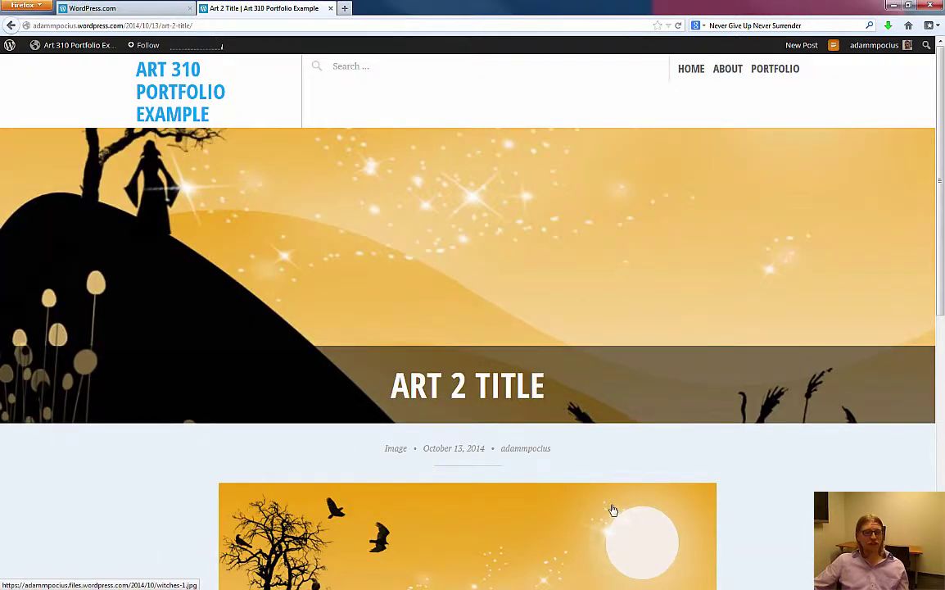
{"action": "left_click", "coordinate": [198, 94]}
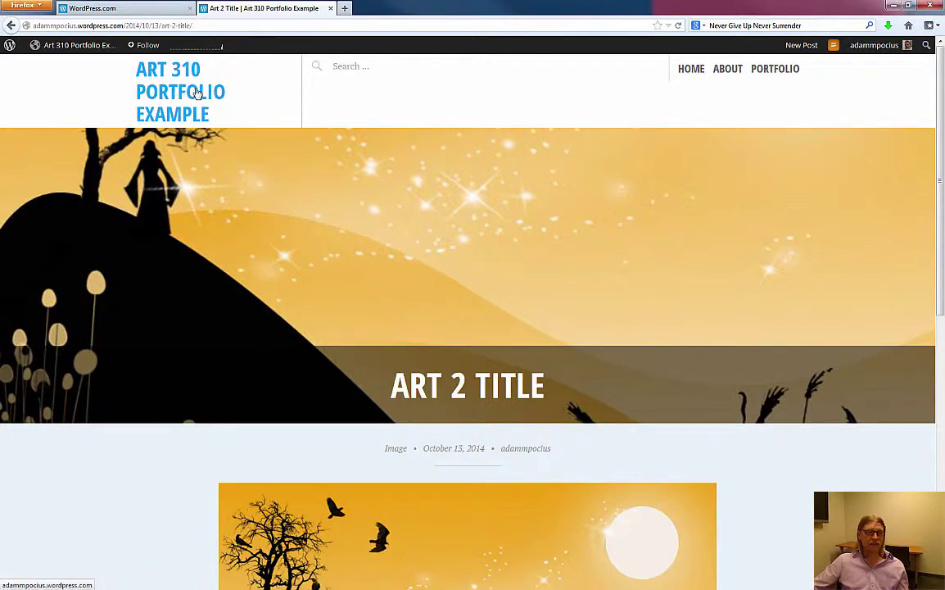
{"action": "left_click", "coordinate": [185, 96]}
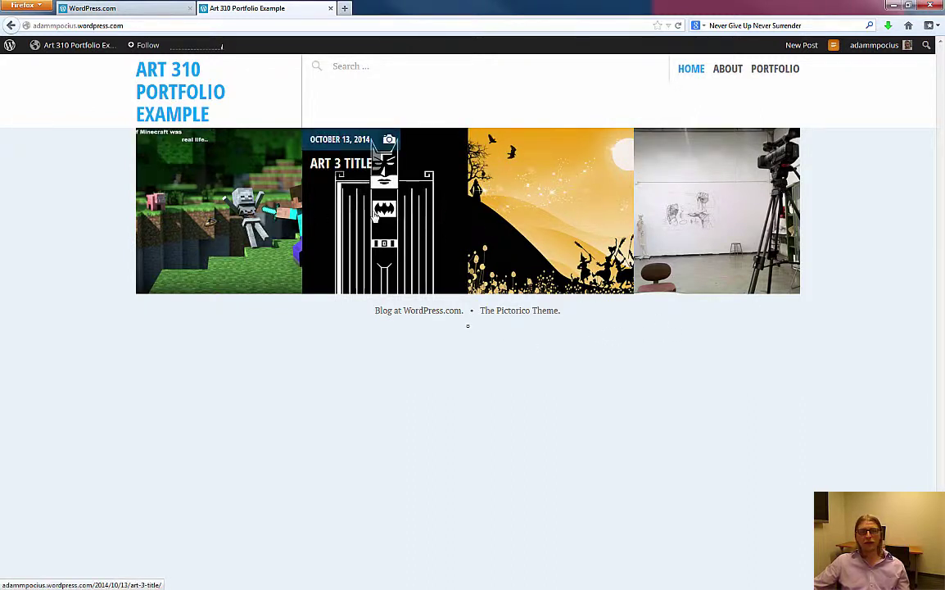
Open the Art 2 Title post from the home page and examine its image, comment area and links to neighbouring posts
{"action": "left_click", "coordinate": [525, 220]}
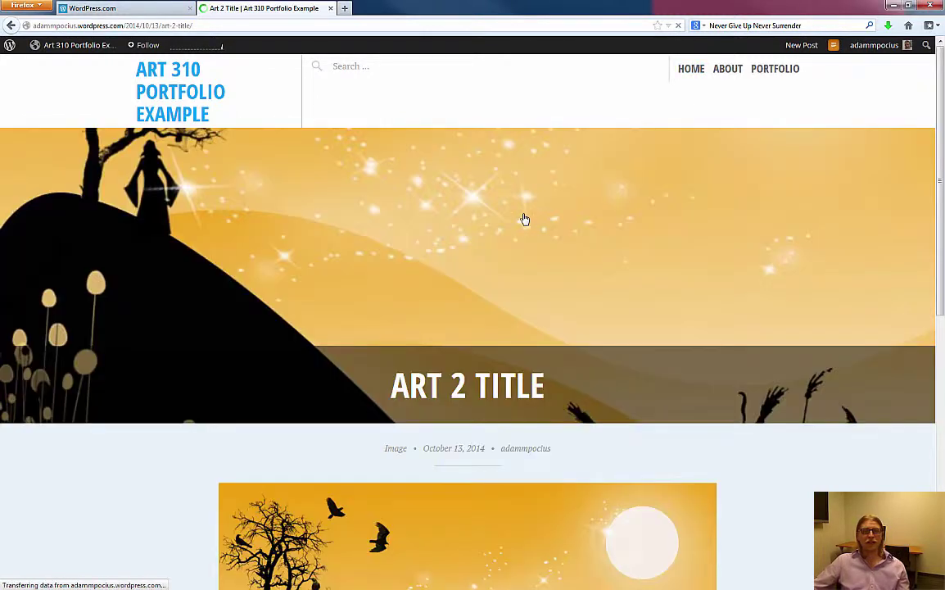
{"action": "scroll", "coordinate": [525, 220], "scroll_direction": "down", "scroll_amount": 5}
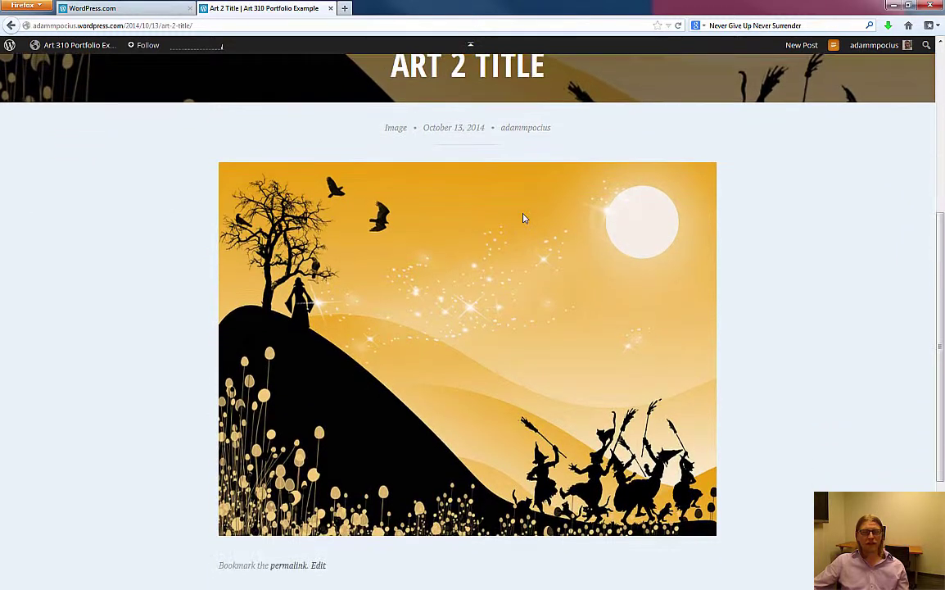
{"action": "left_click", "coordinate": [525, 218]}
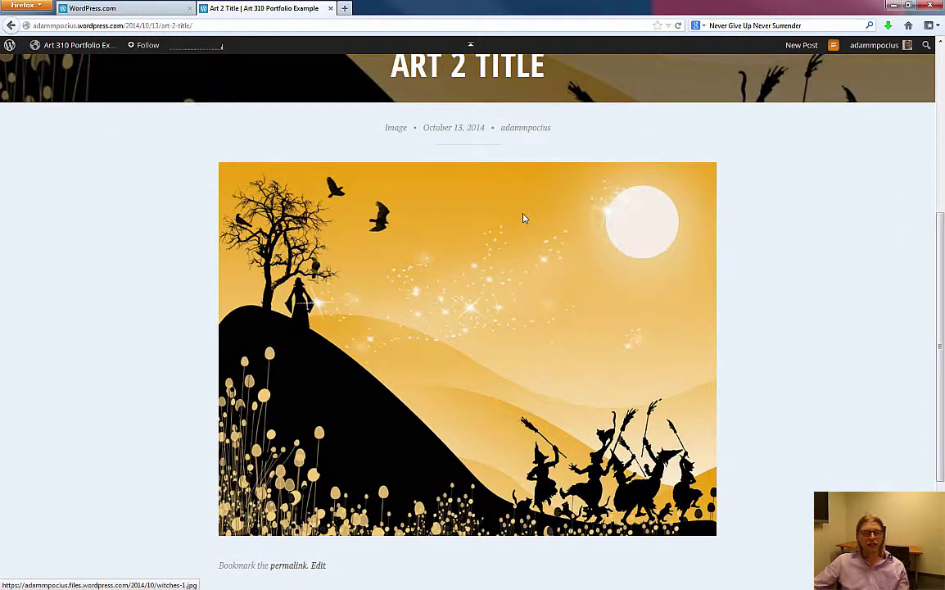
{"action": "scroll", "coordinate": [524, 218], "scroll_direction": "down", "scroll_amount": 1}
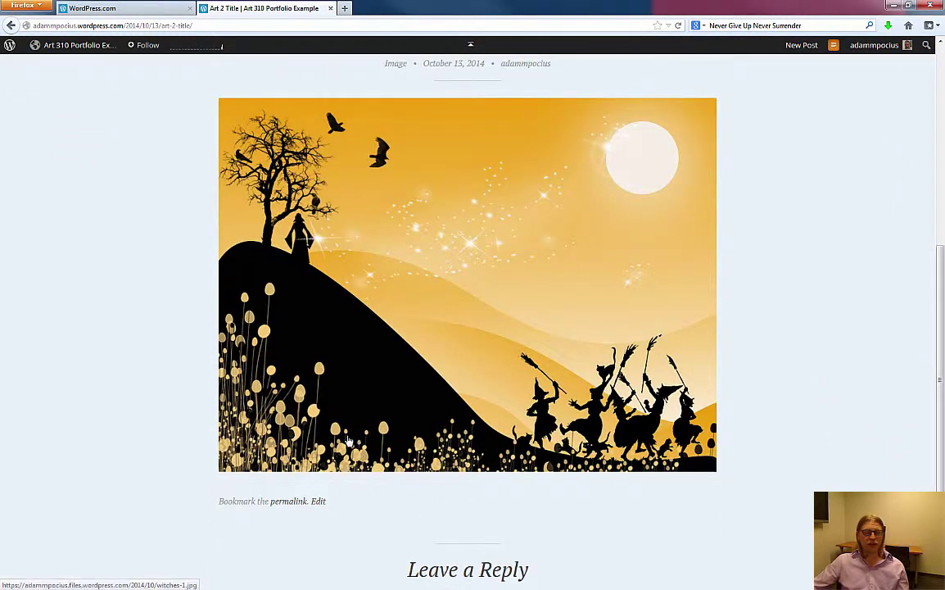
{"action": "scroll", "coordinate": [368, 463], "scroll_direction": "down", "scroll_amount": 2}
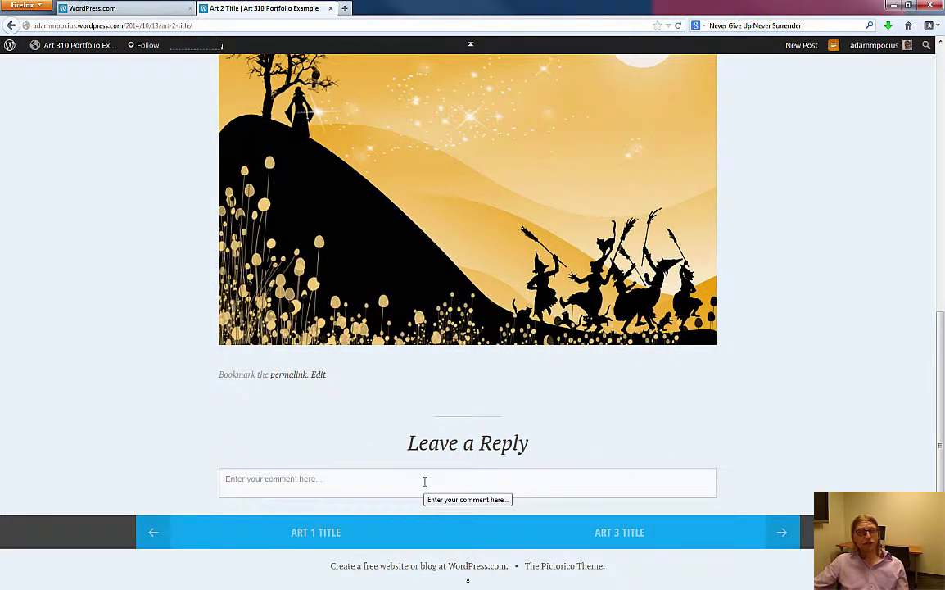
Return to the portfolio's home page from the Art 2 Title post and select the site's full web address
{"action": "scroll", "coordinate": [425, 481], "scroll_direction": "up", "scroll_amount": 6}
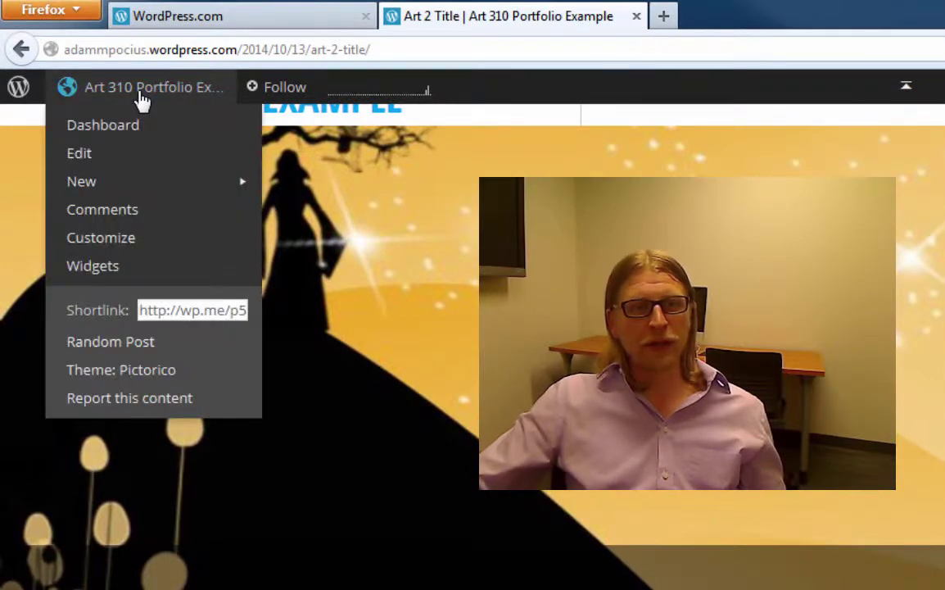
{"action": "left_click", "coordinate": [141, 91]}
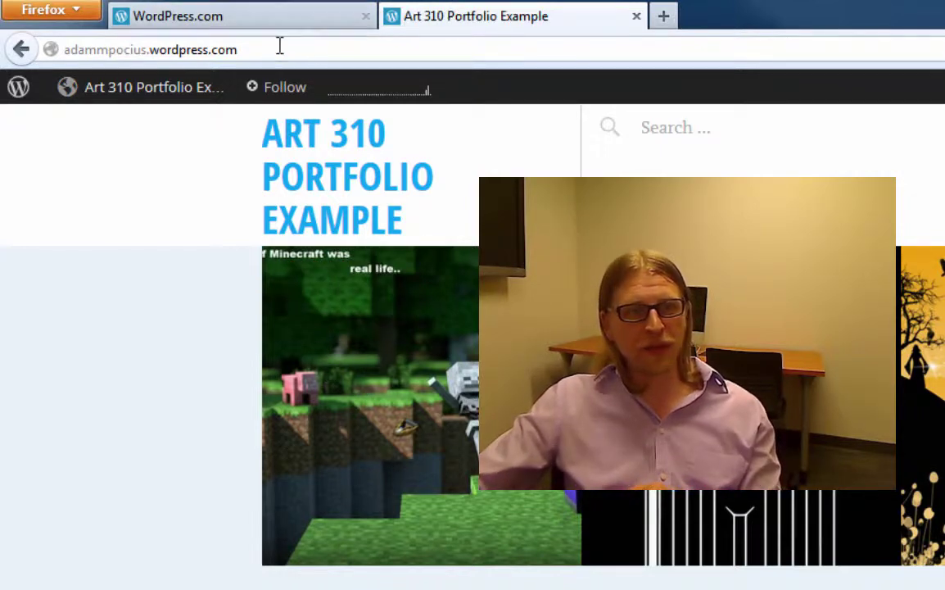
{"action": "left_click_drag", "start_coordinate": [243, 49], "coordinate": [47, 48]}
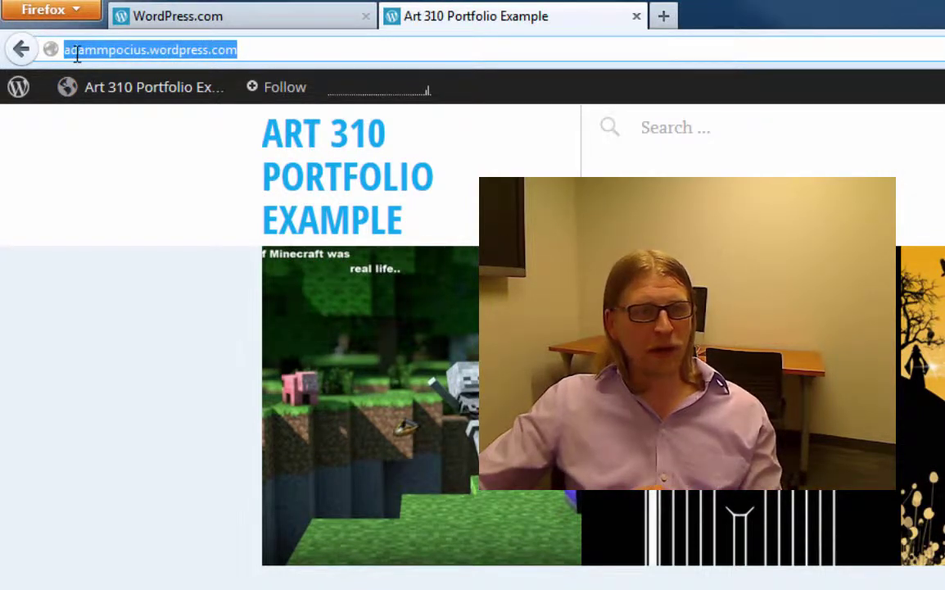